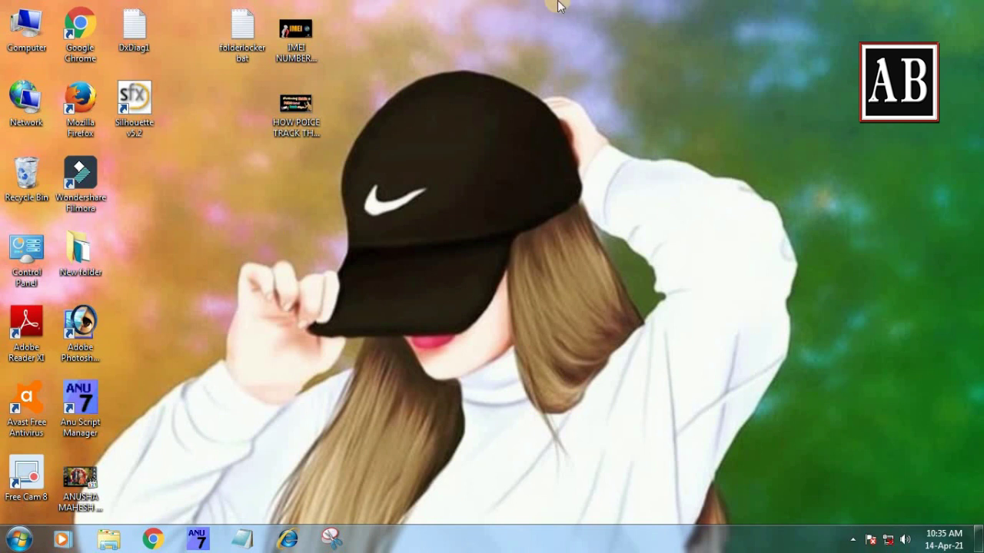
- Refresh the desktop twice from its right-click menu
right_click(554, 45)
left_click(573, 86)
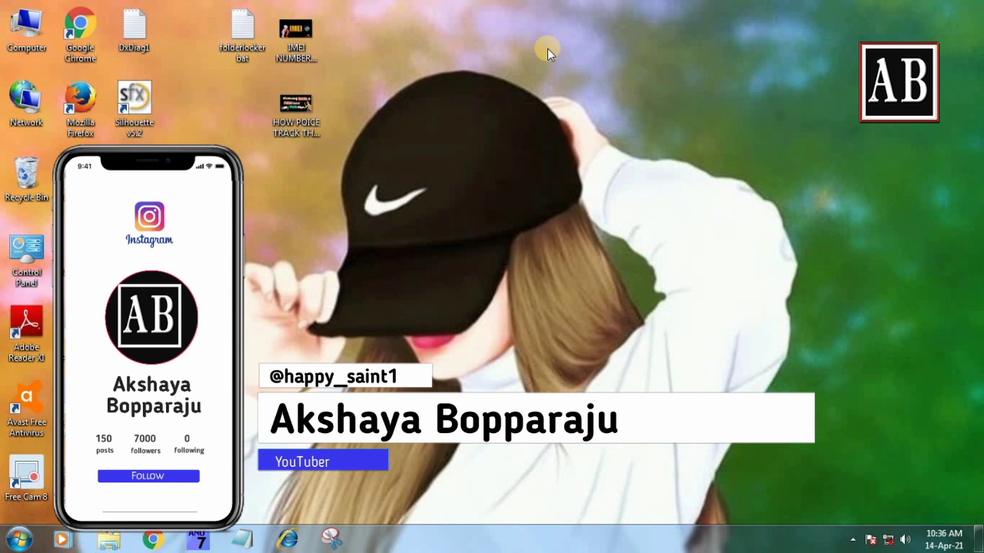
right_click(554, 47)
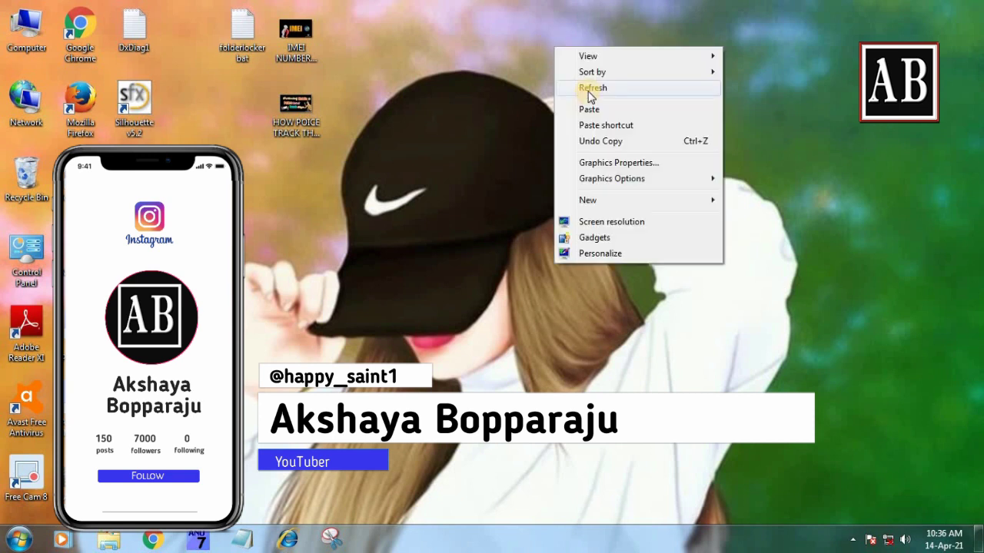
left_click(590, 89)
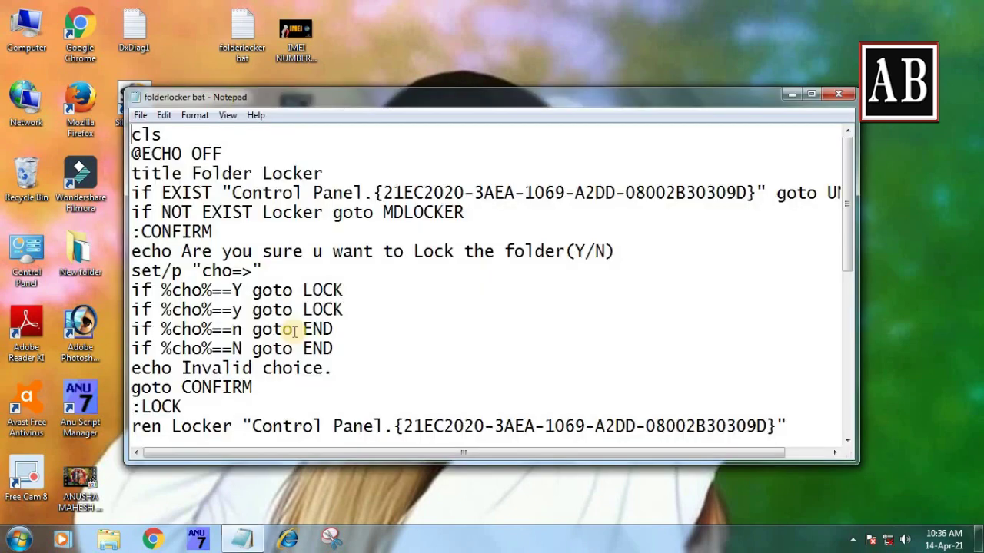
- Close the folderlocker bat script in Notepad, reopen it, then close it again
left_click(839, 93)
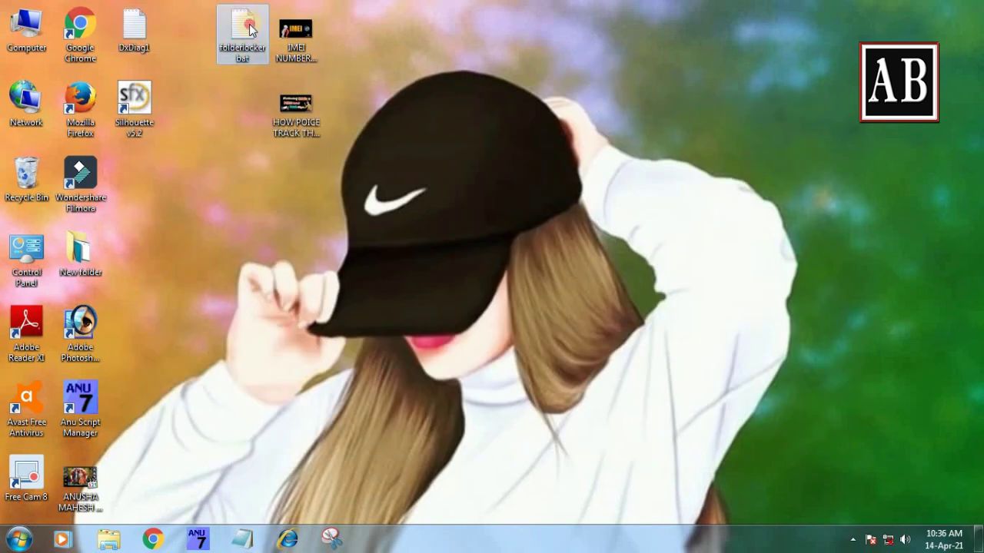
double_click(249, 29)
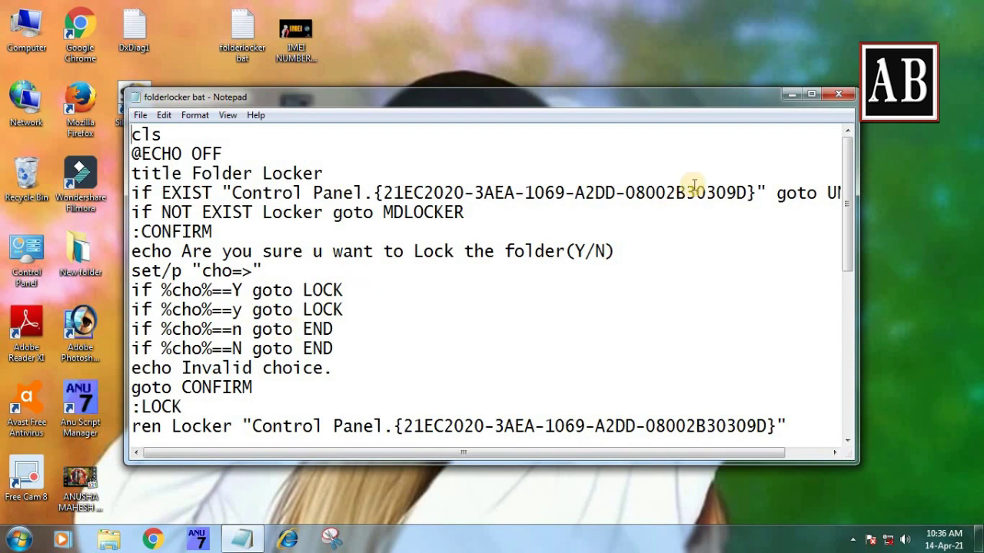
left_click(838, 94)
- Refresh the desktop five times in a row
right_click(520, 83)
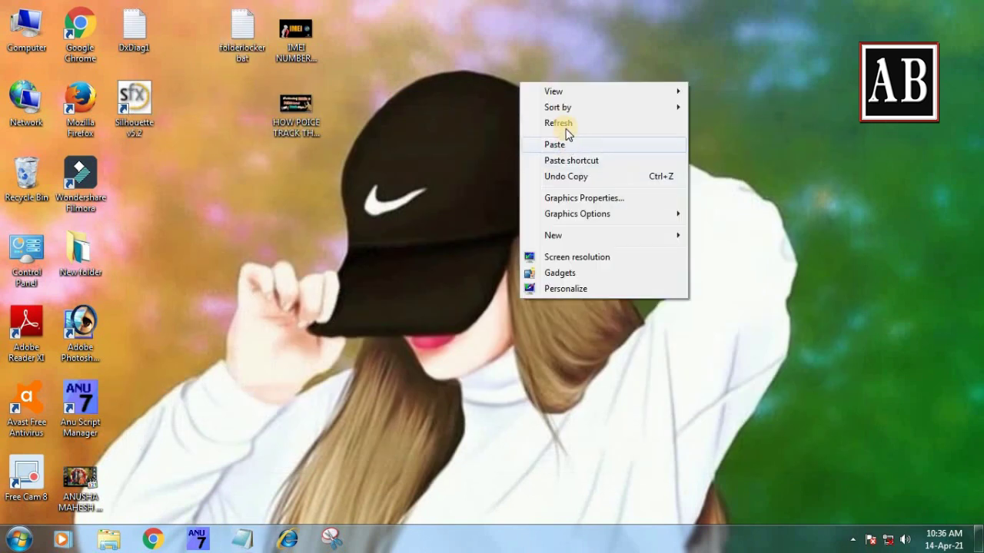
left_click(564, 123)
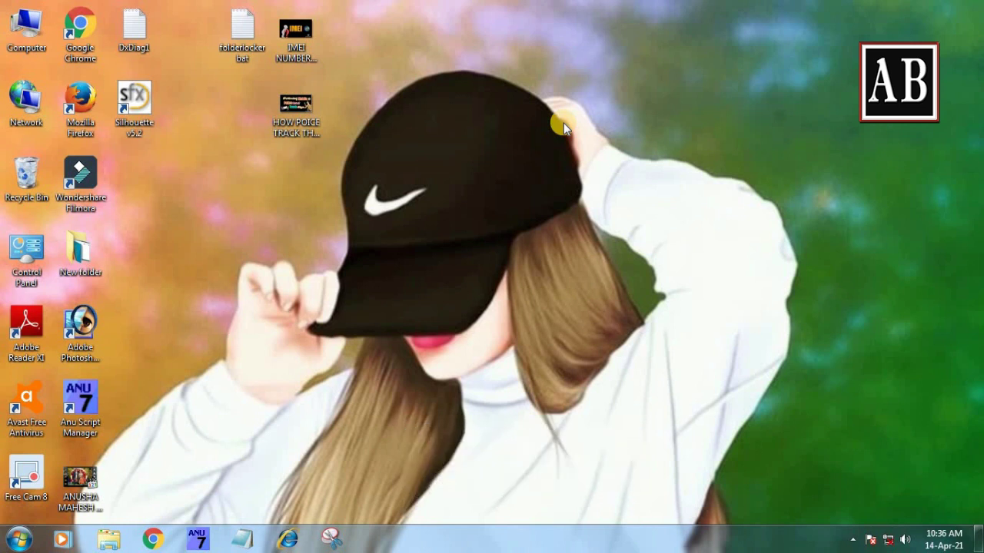
right_click(586, 91)
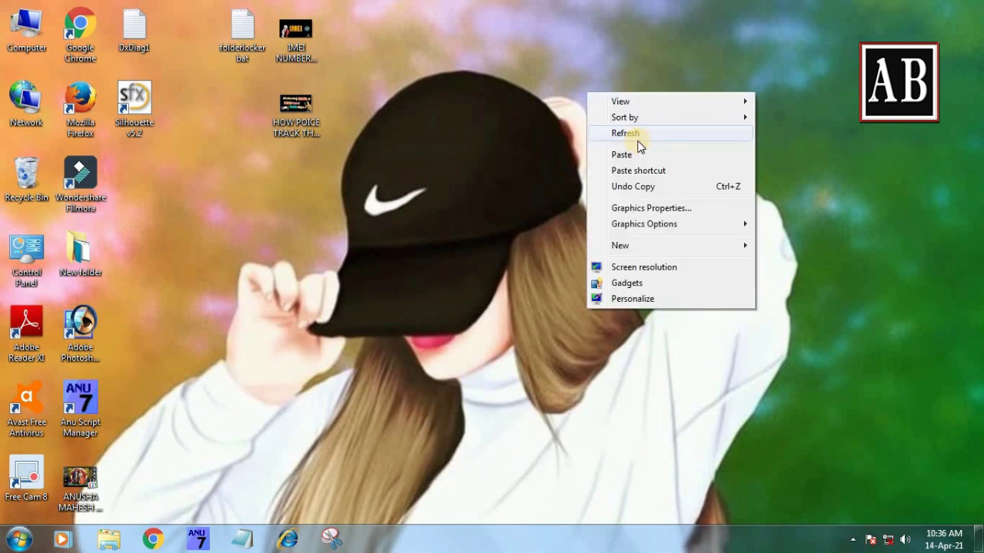
left_click(638, 132)
right_click(573, 79)
left_click(597, 122)
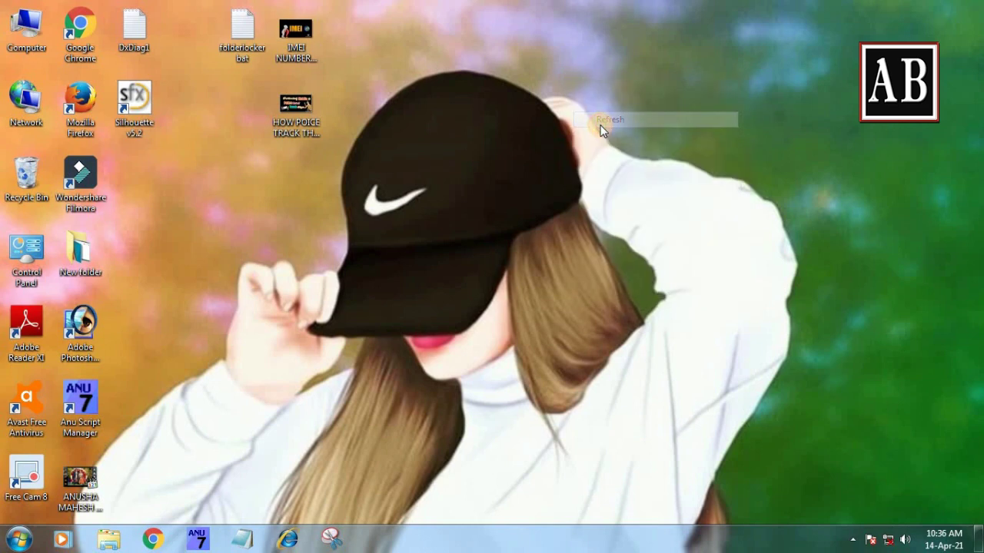
right_click(529, 125)
left_click(555, 166)
right_click(476, 89)
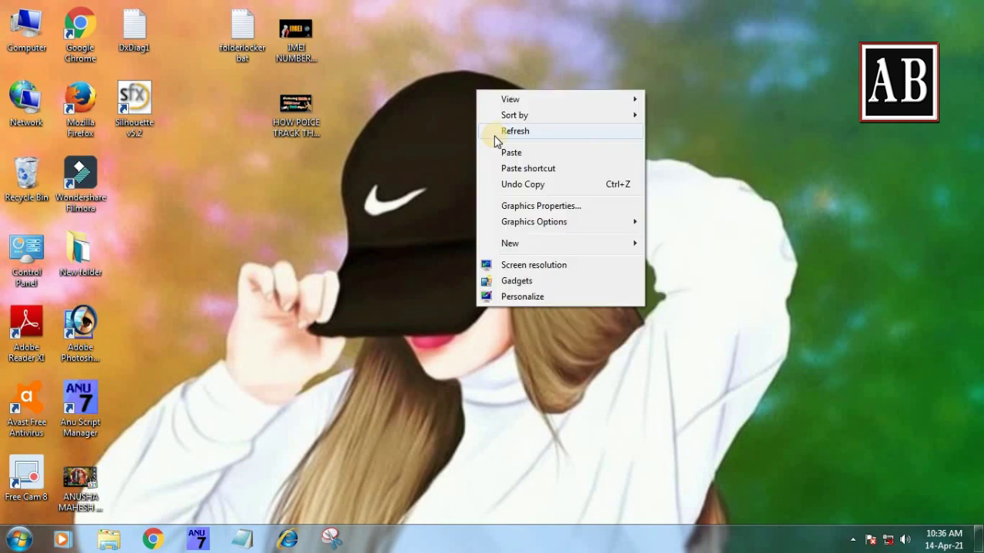
left_click(497, 132)
- Select the two video shortcuts beside folderlocker bat, then refresh to clear the selection
left_click_drag(349, 21, 287, 159)
left_click(297, 40)
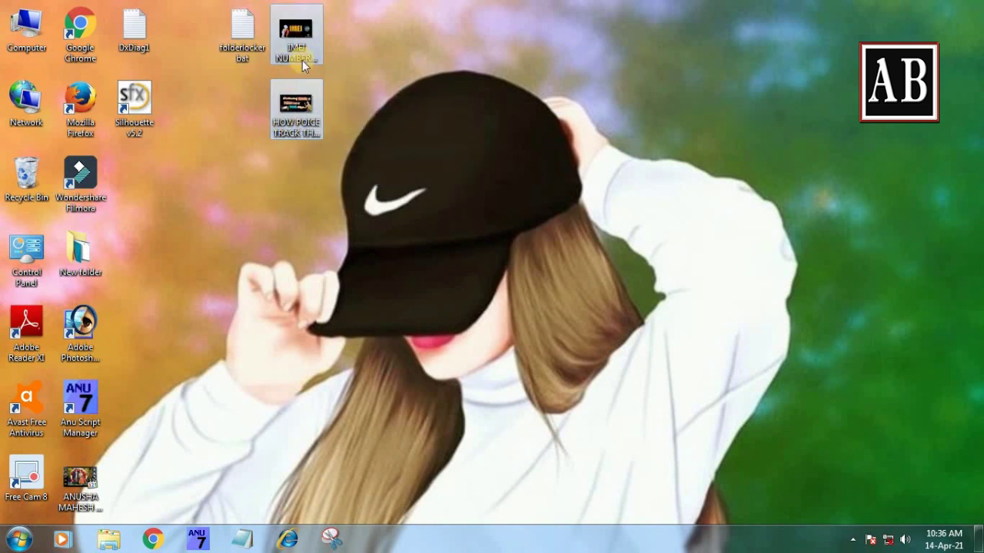
right_click(384, 87)
left_click(413, 125)
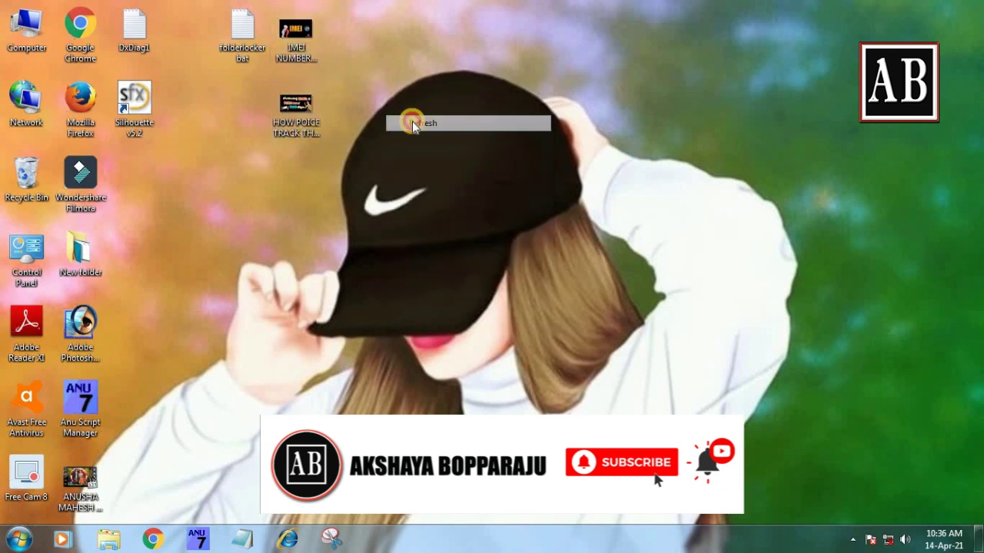
- Open folderlocker bat in a maximized Notepad, scroll through the script, then minimize it
double_click(240, 32)
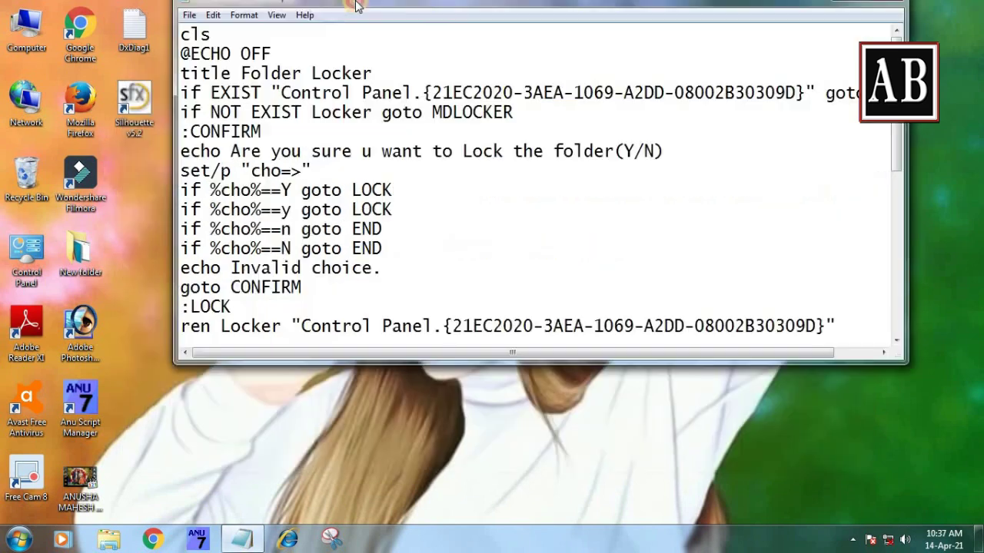
double_click(296, 100)
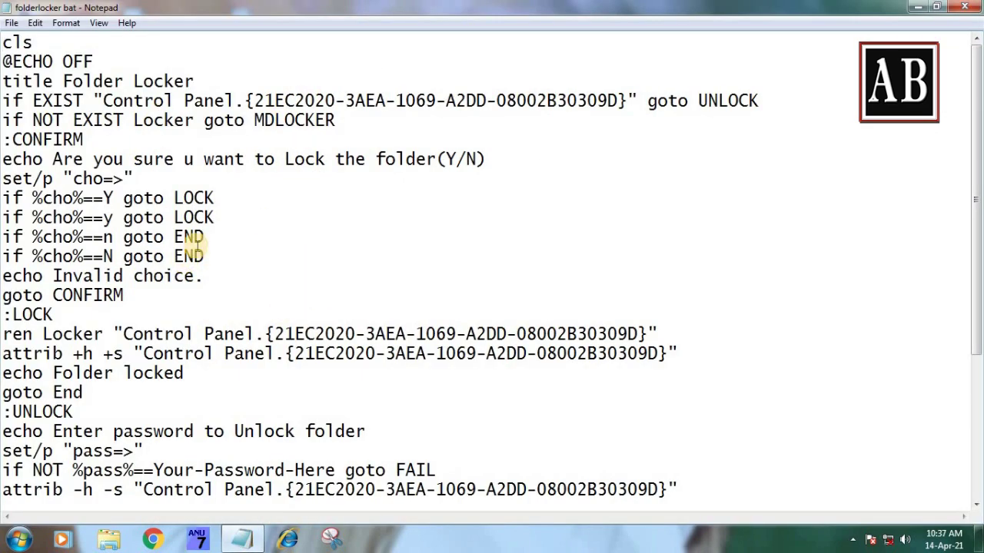
scroll(301, 430, "down", 4)
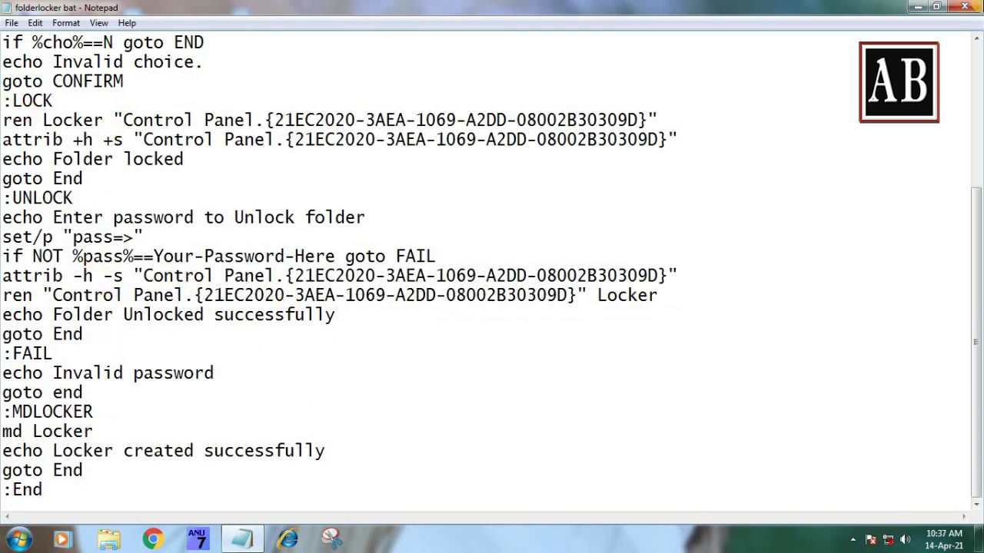
left_click(916, 7)
- Refresh the desktop and bring up its menu for creating new items
right_click(481, 71)
left_click(515, 114)
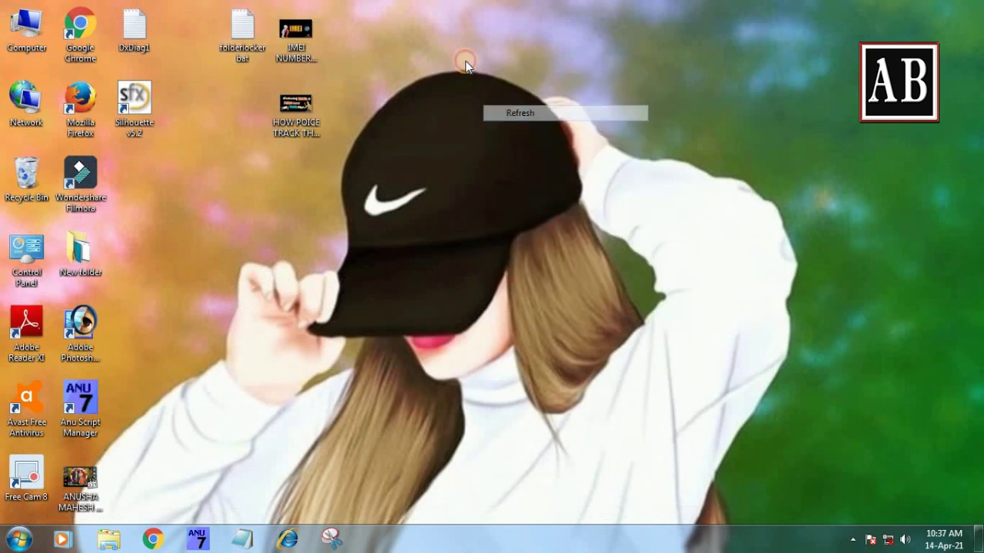
right_click(465, 61)
- Create a desktop folder with the default name New folder (2) and open it
mouse_move(512, 215)
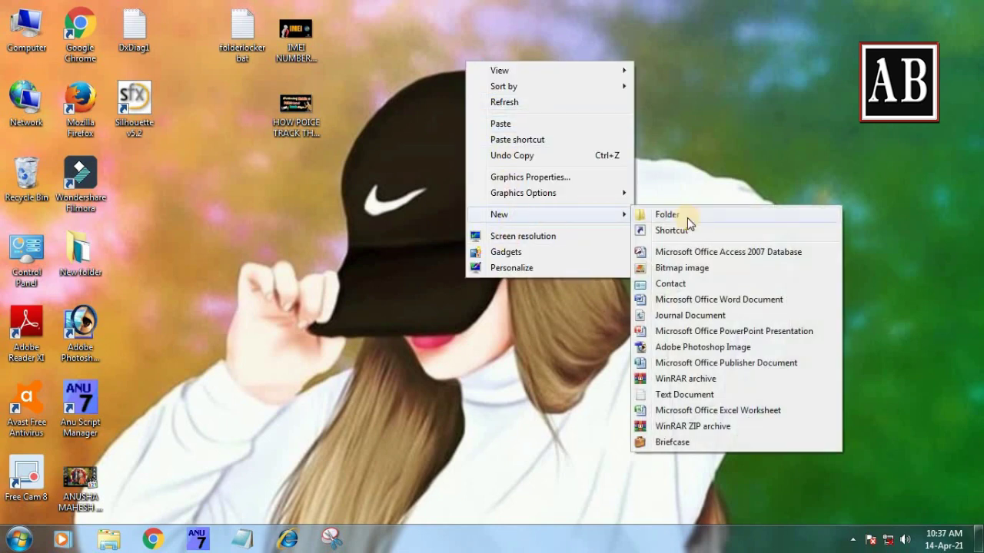
left_click(687, 217)
left_click(463, 115)
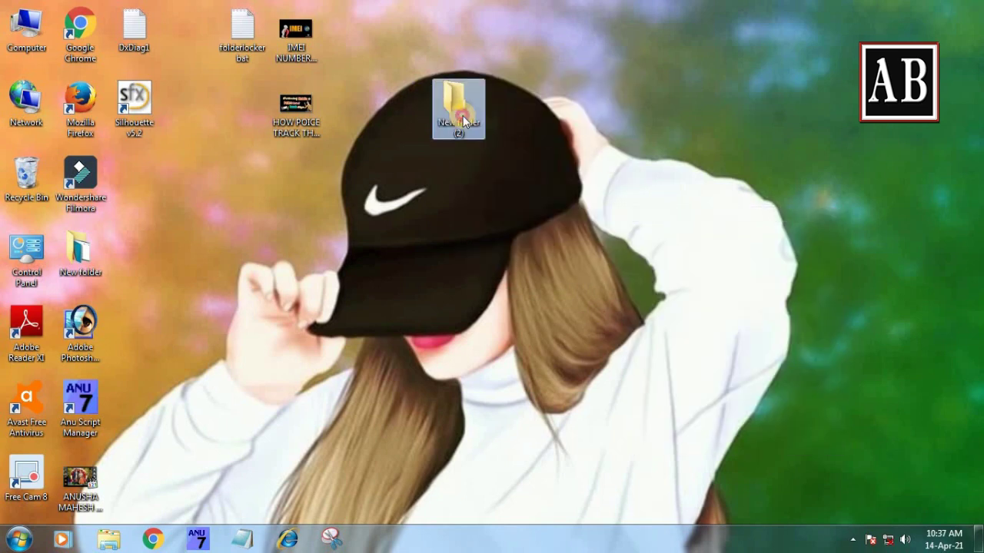
double_click(462, 112)
- Add a New Text Document inside New folder (2) and open it in Notepad
right_click(488, 157)
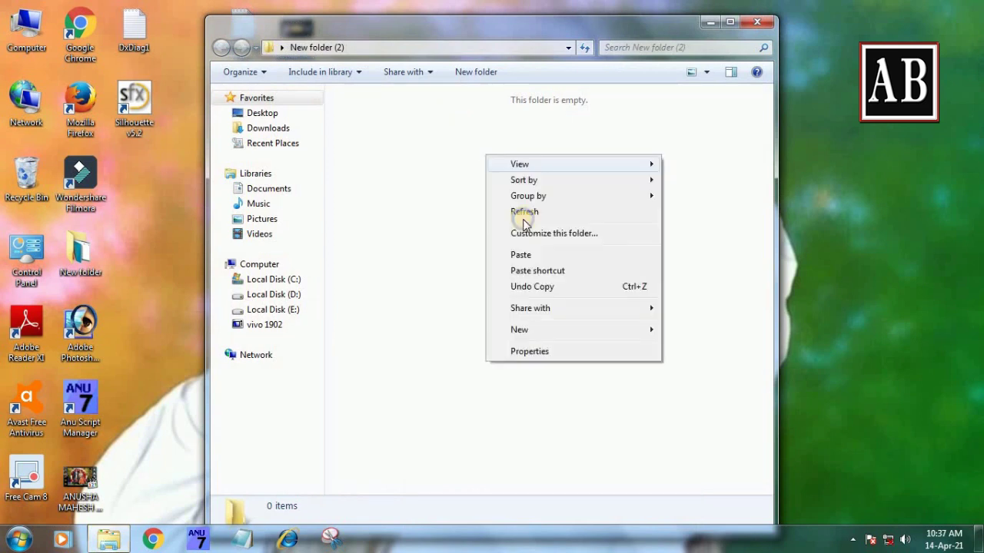
left_click(525, 212)
right_click(449, 122)
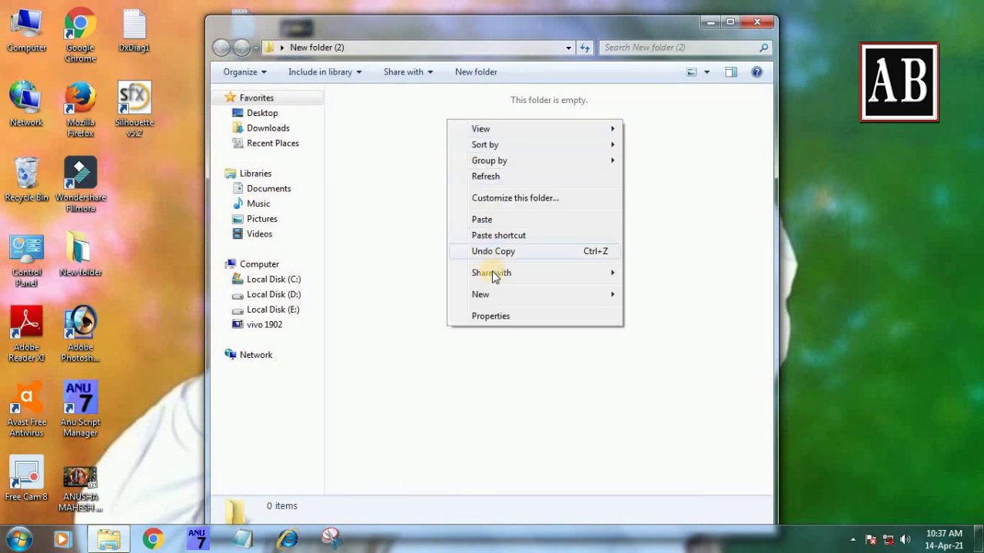
mouse_move(492, 294)
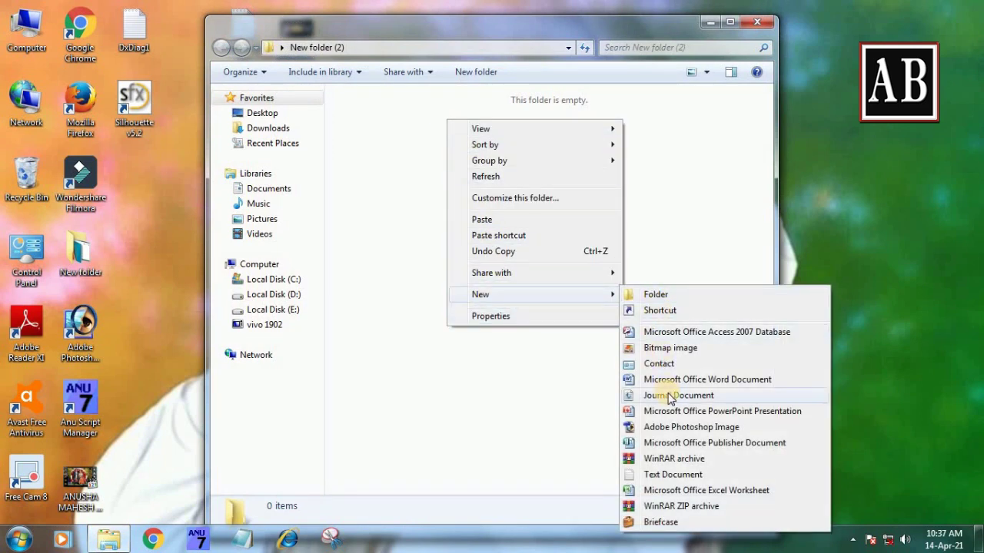
left_click(666, 475)
double_click(379, 140)
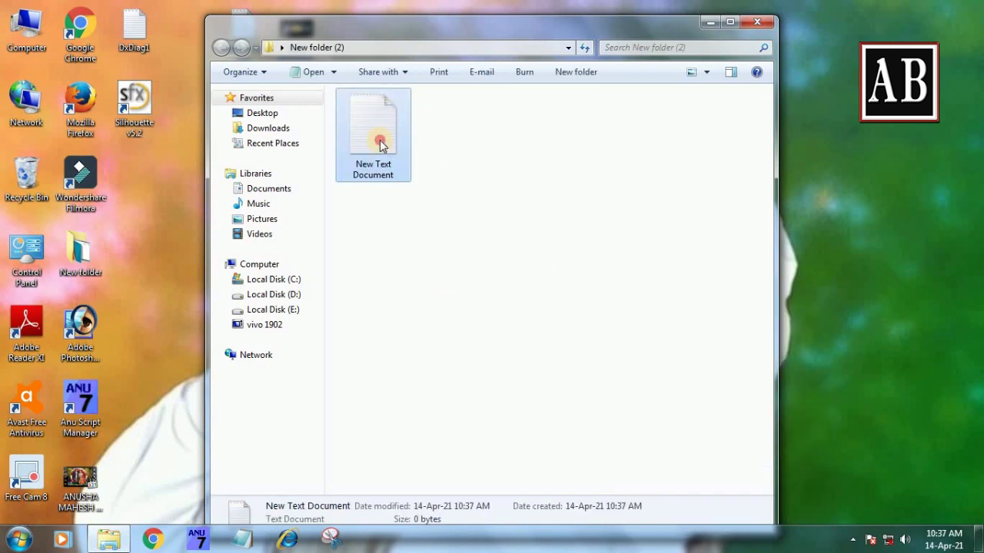
left_click_drag(362, 95, 515, 95)
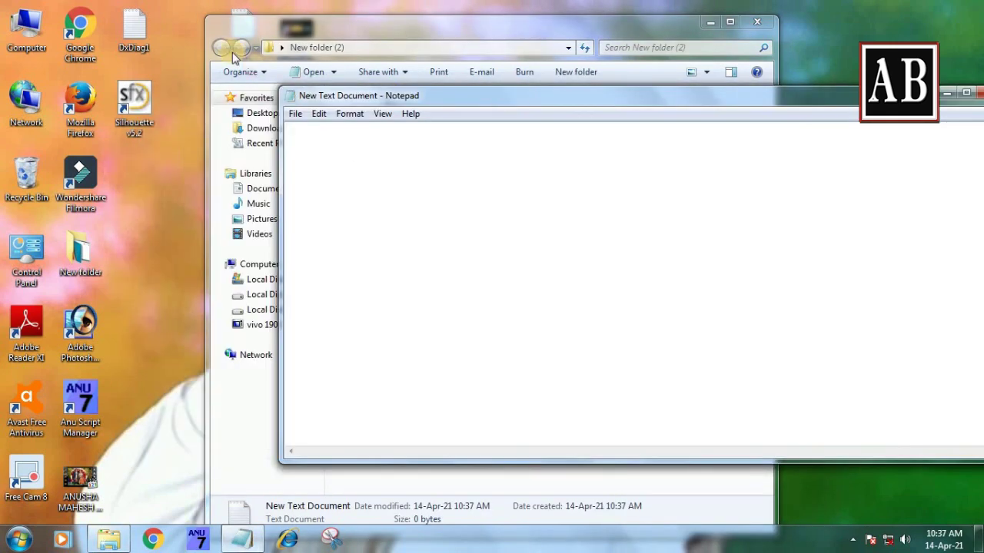
- Copy the entire folderlocker script text, then minimize its Notepad window
left_click(235, 26)
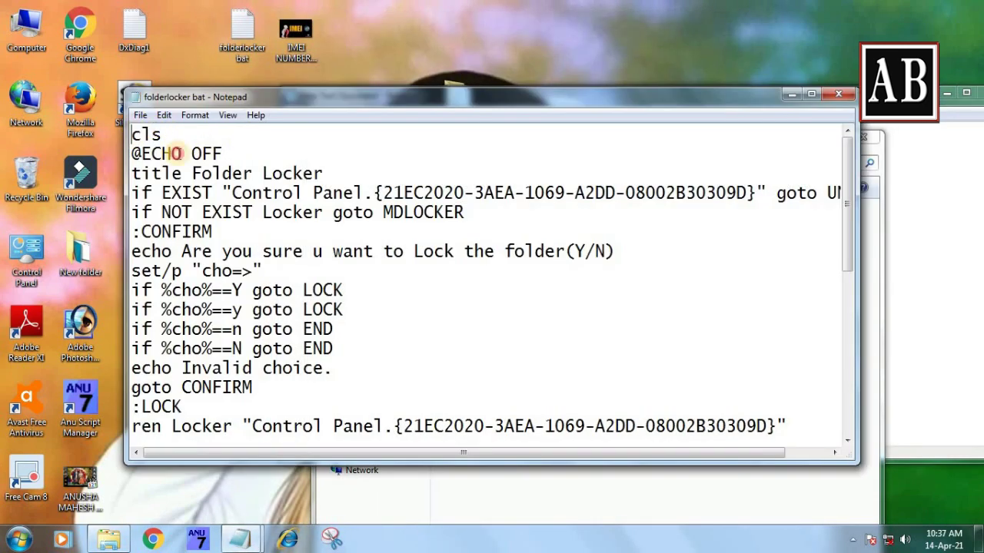
key("ctrl+a")
scroll(204, 208, "down", 7)
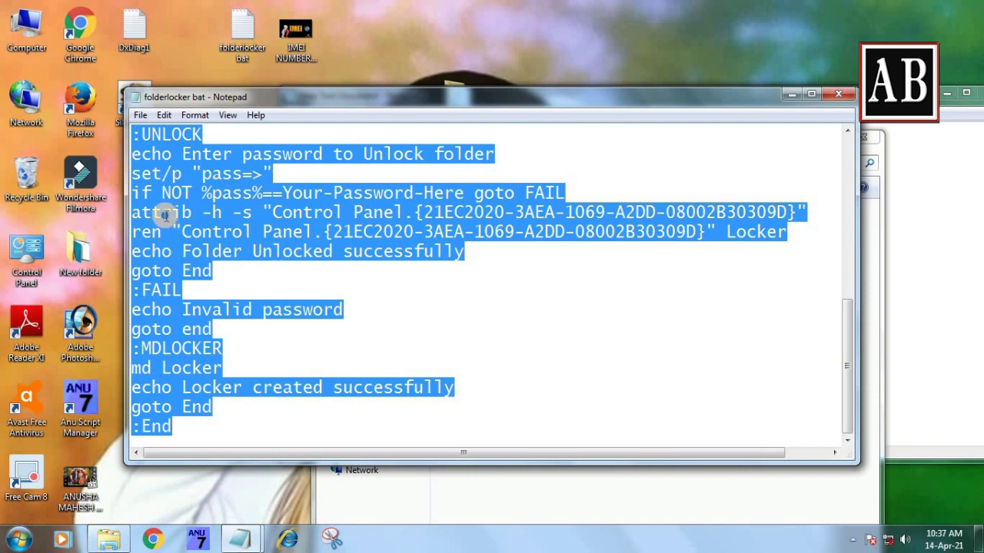
right_click(182, 218)
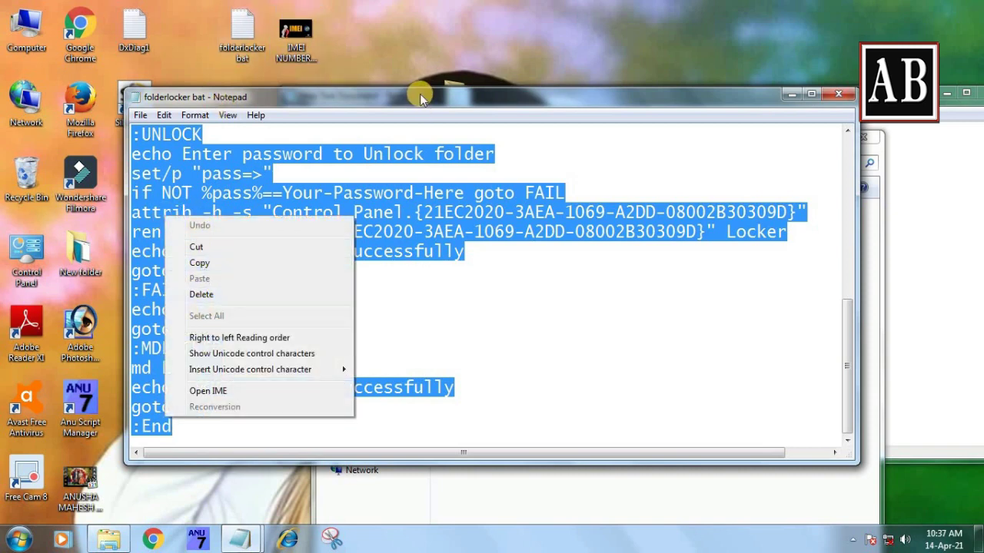
double_click(419, 97)
scroll(125, 246, "up", 5)
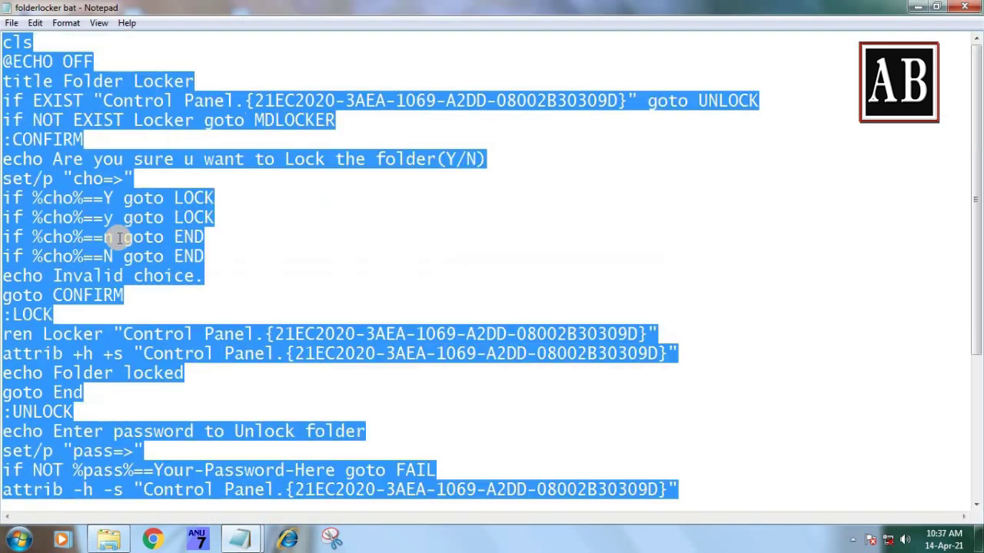
right_click(127, 221)
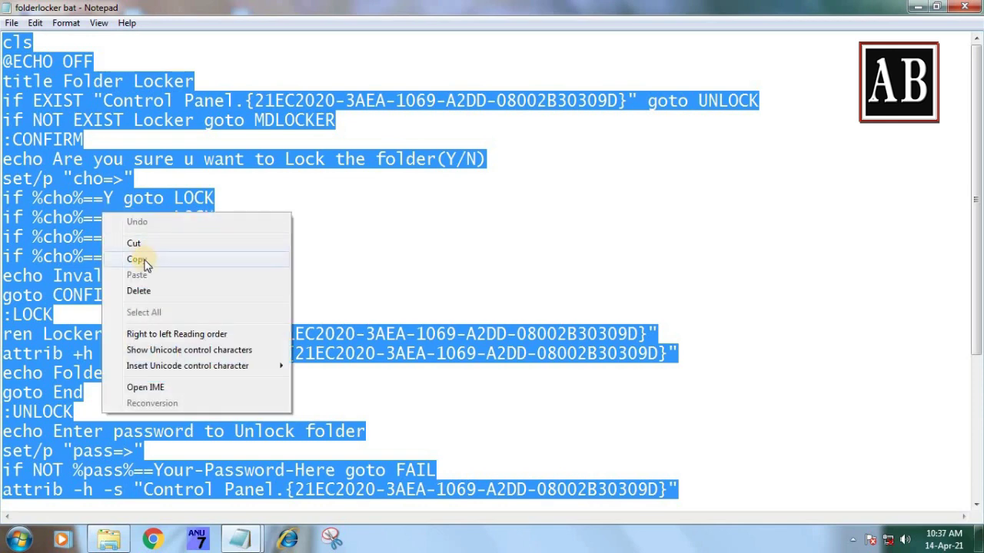
left_click(145, 260)
left_click(917, 7)
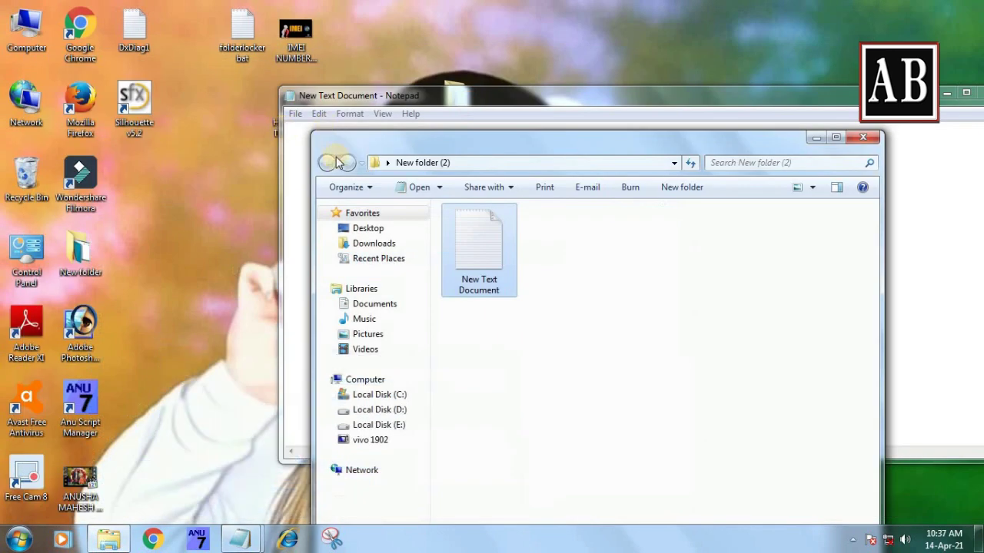
- Paste the copied script into New Text Document and maximize Notepad
double_click(596, 146)
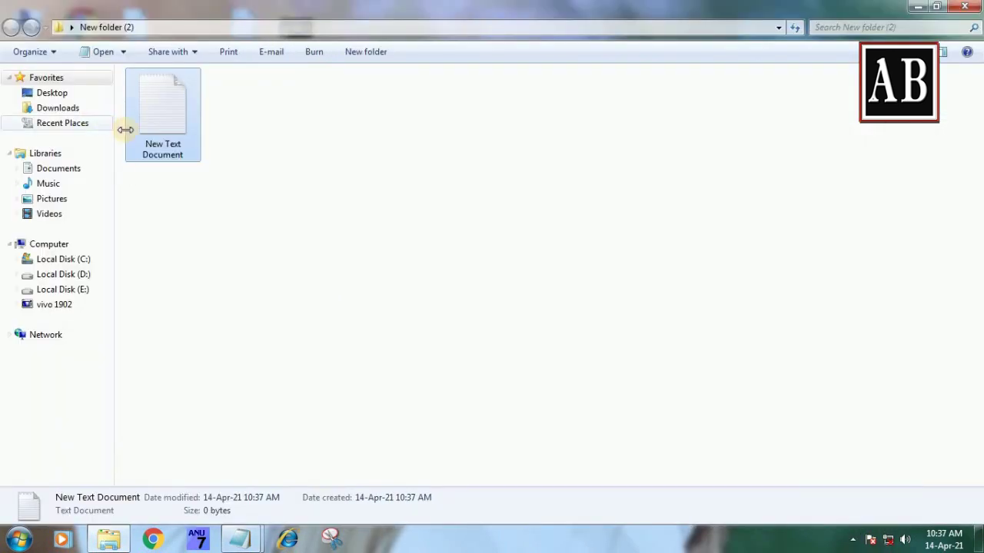
double_click(187, 143)
right_click(192, 167)
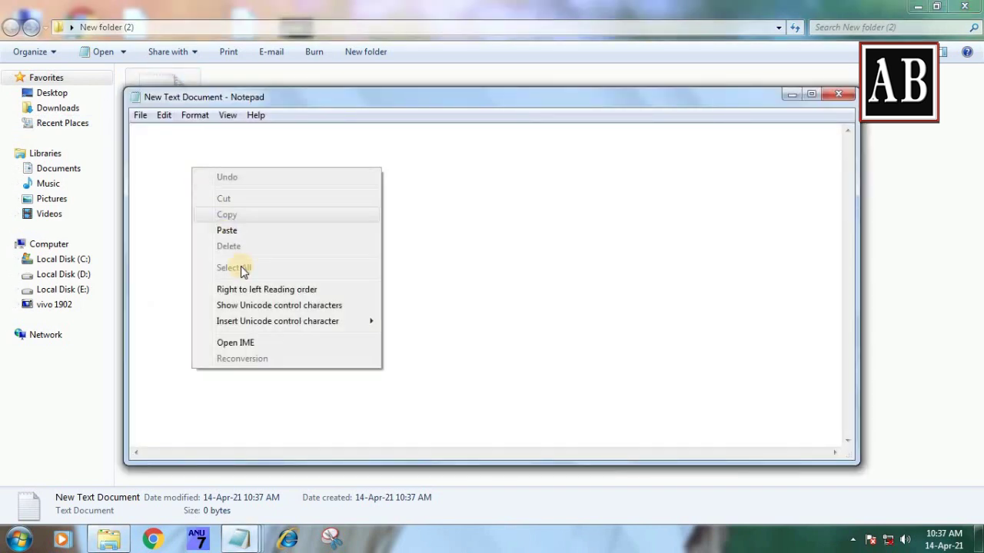
left_click(231, 231)
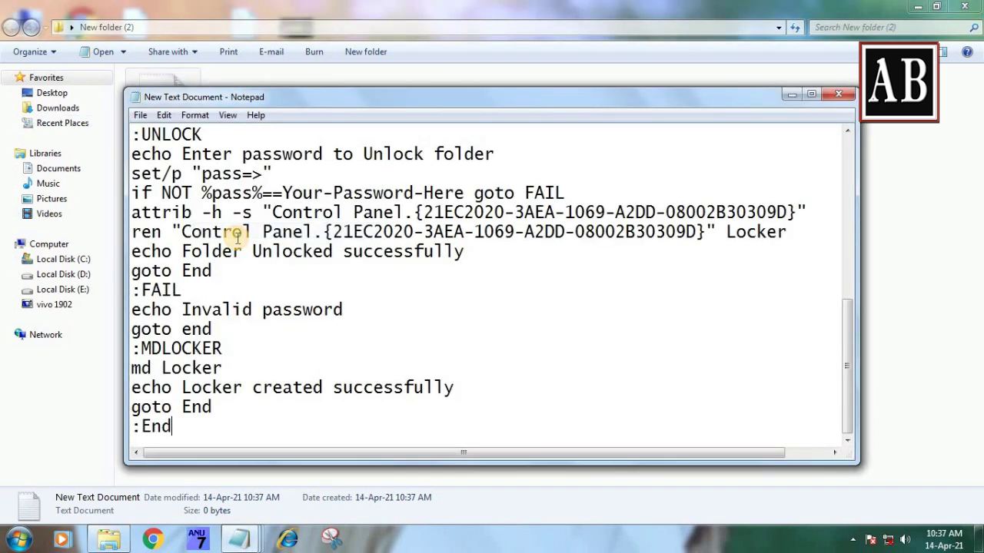
scroll(358, 242, "up", 2)
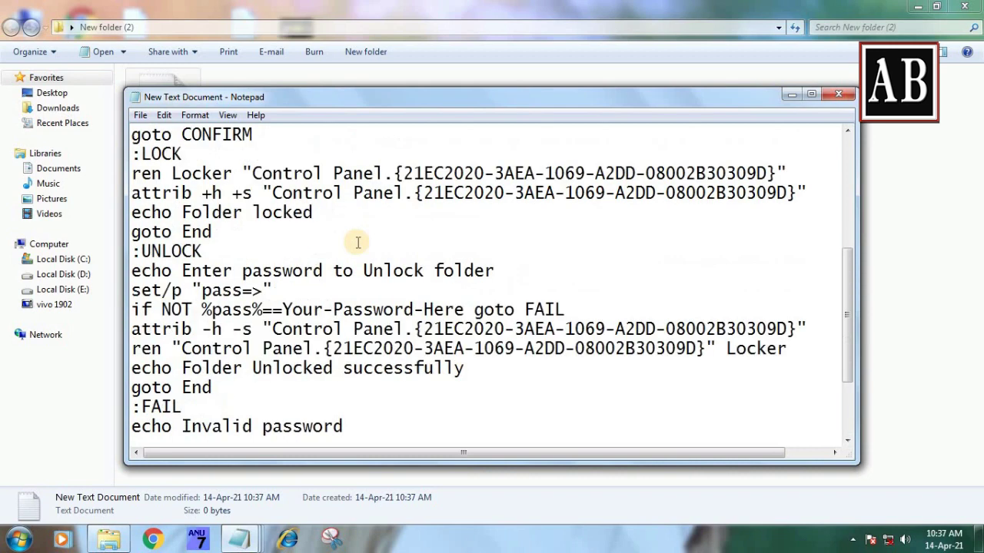
left_click(810, 94)
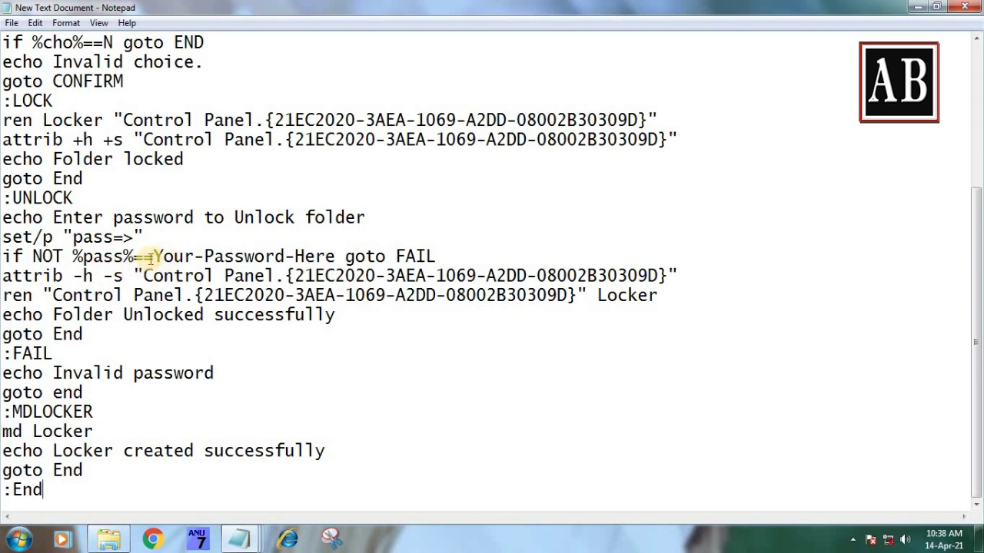
- Replace the Your-Password-Here placeholder on the IF NOT line with a short new password
left_click_drag(154, 255, 337, 253)
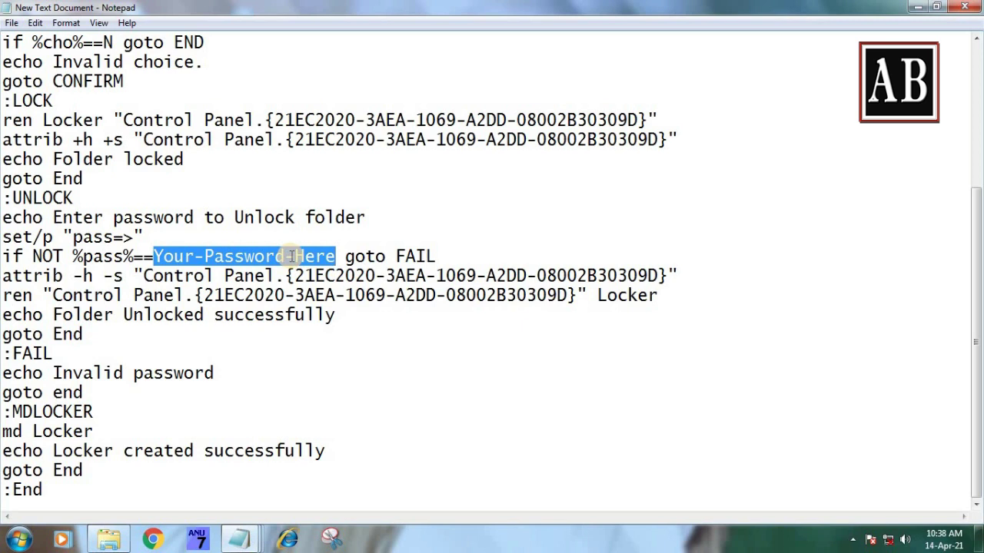
key("Delete")
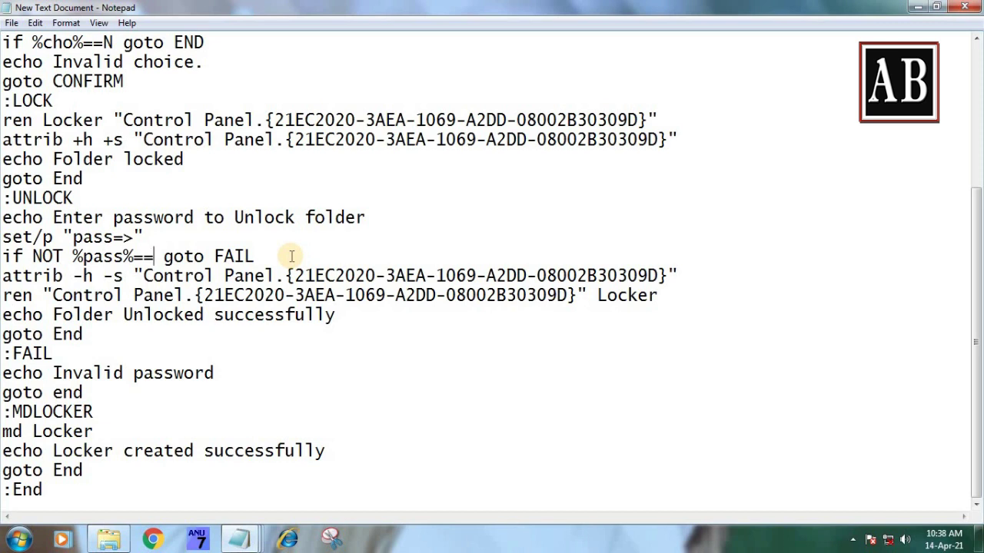
type("AB")
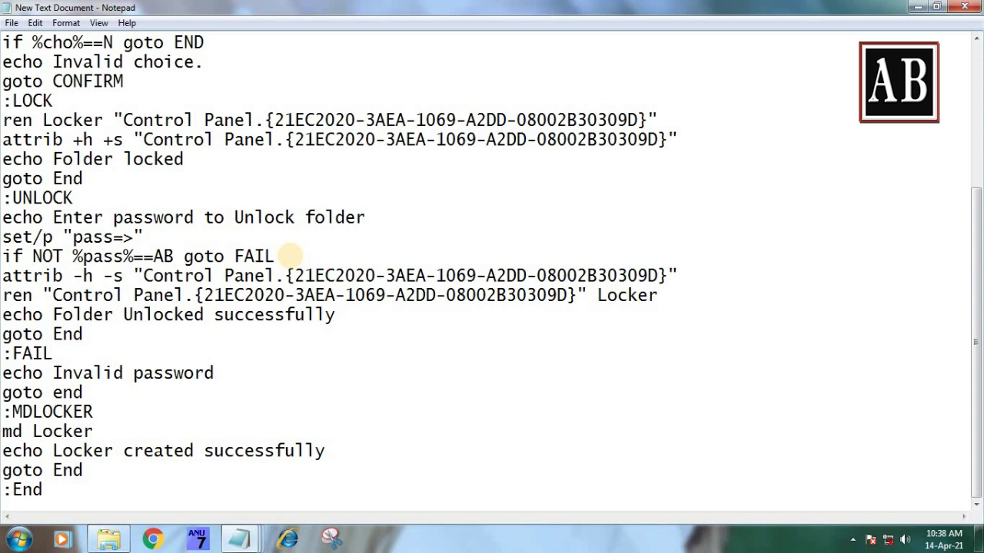
left_click(16, 27)
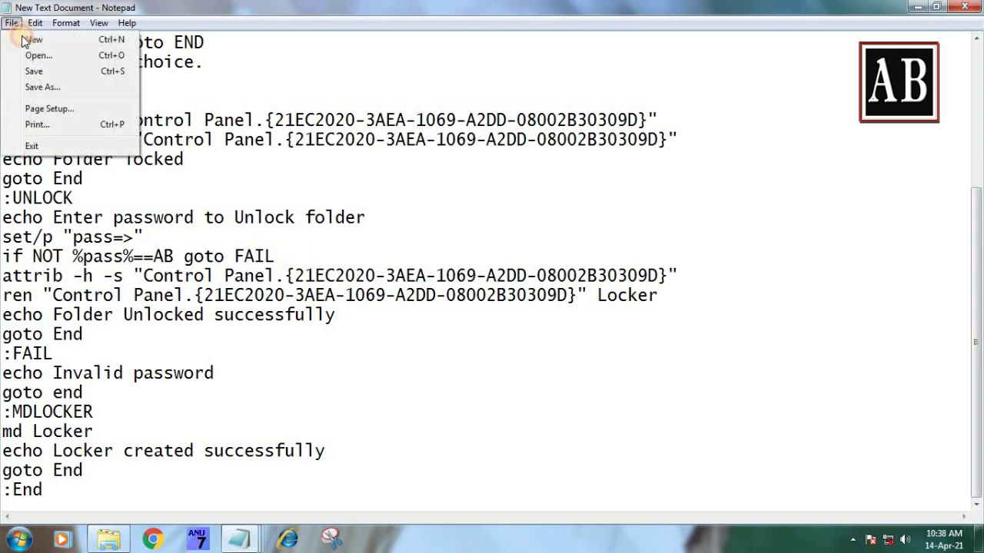
- Save the script as LOCKER.BAT in New folder (2) with Save as type All Files
left_click(63, 87)
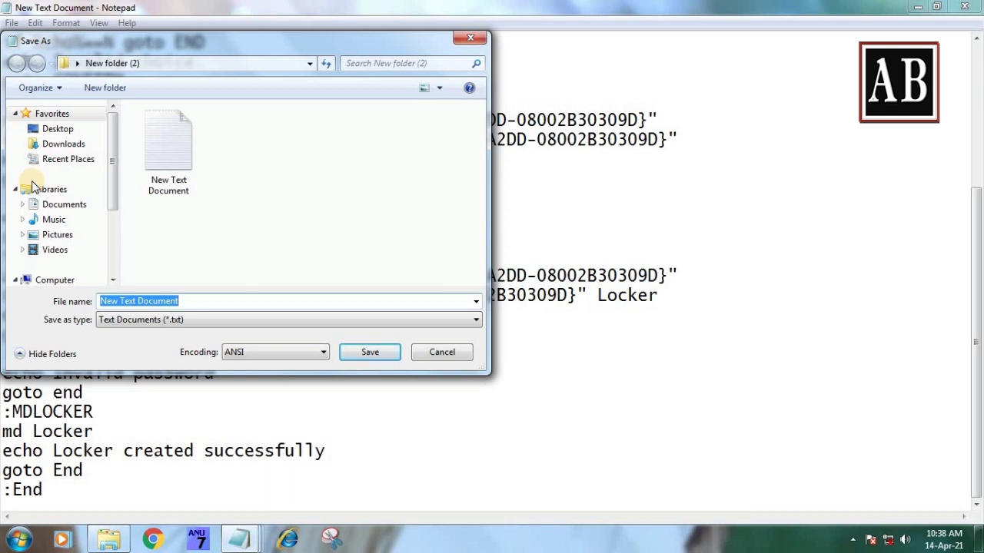
type("LOCKER.BAT")
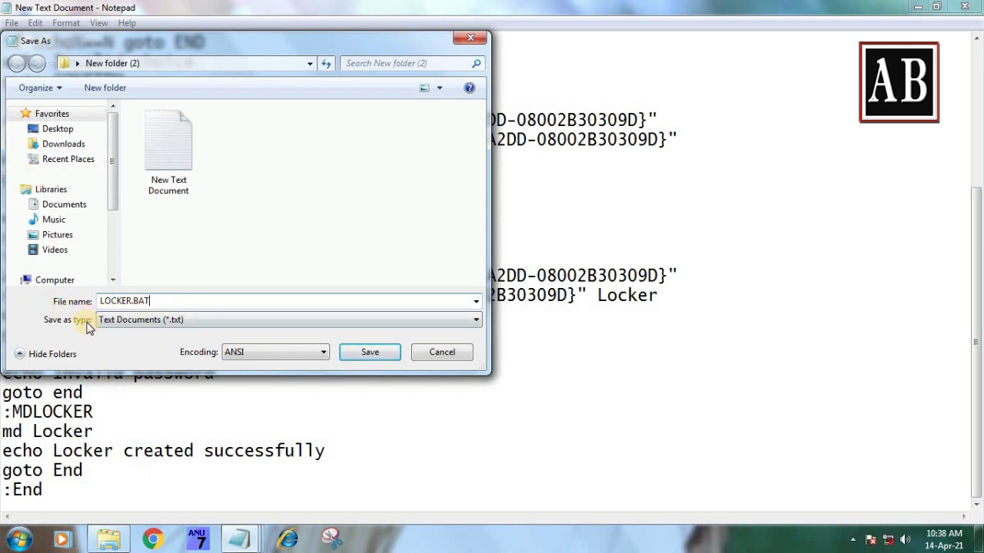
left_click(132, 322)
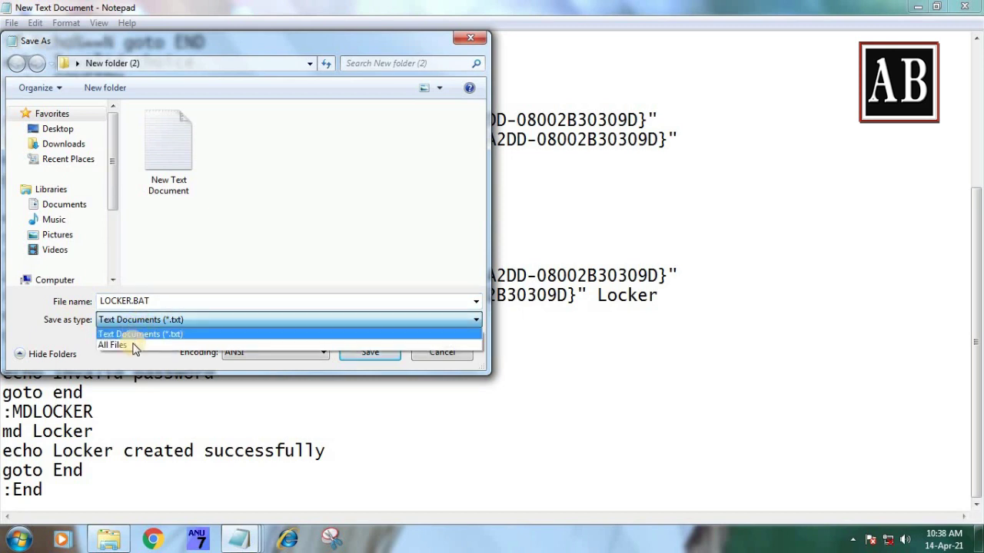
left_click(133, 345)
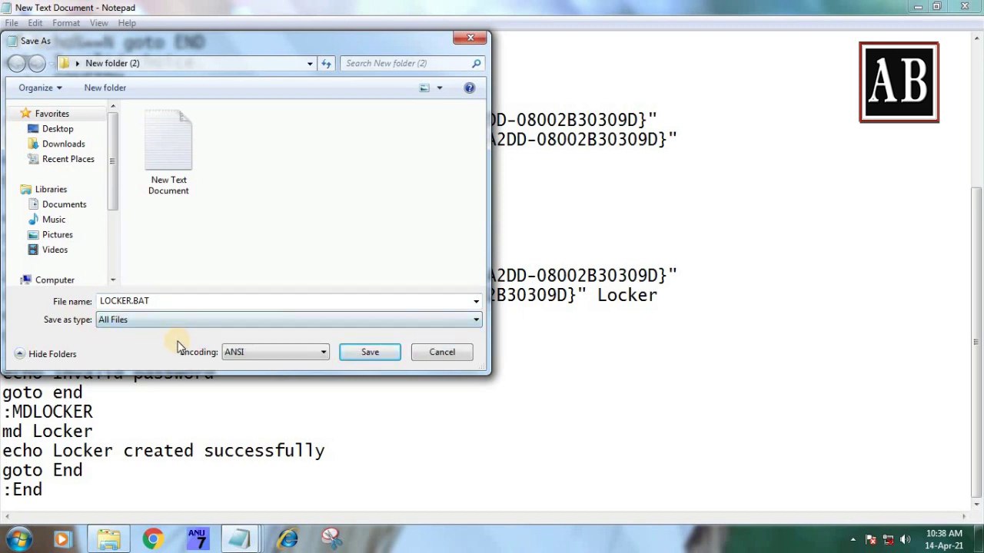
mouse_move(241, 539)
left_click(368, 355)
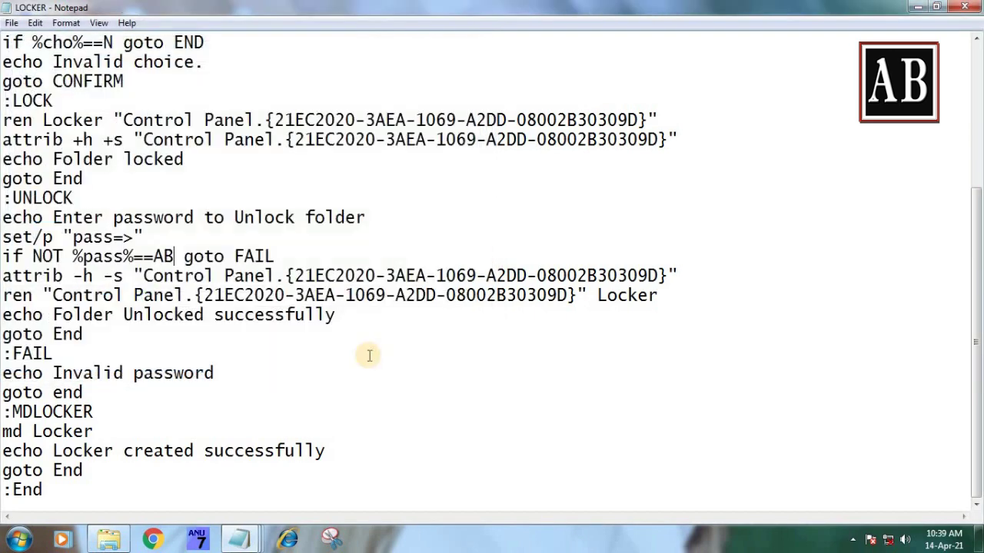
- Close both Notepad windows and refresh the folder and the desktop
left_click(966, 6)
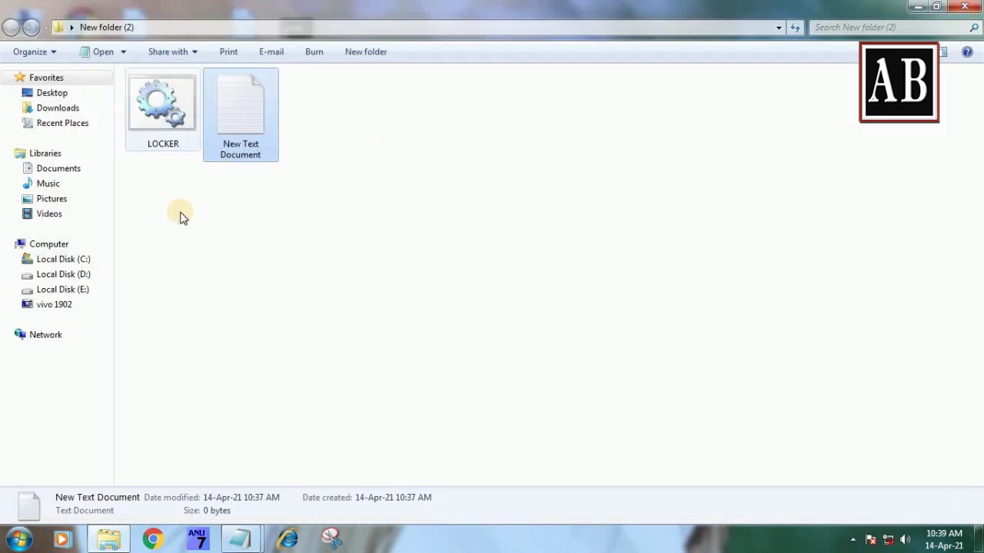
right_click(180, 219)
left_click(217, 272)
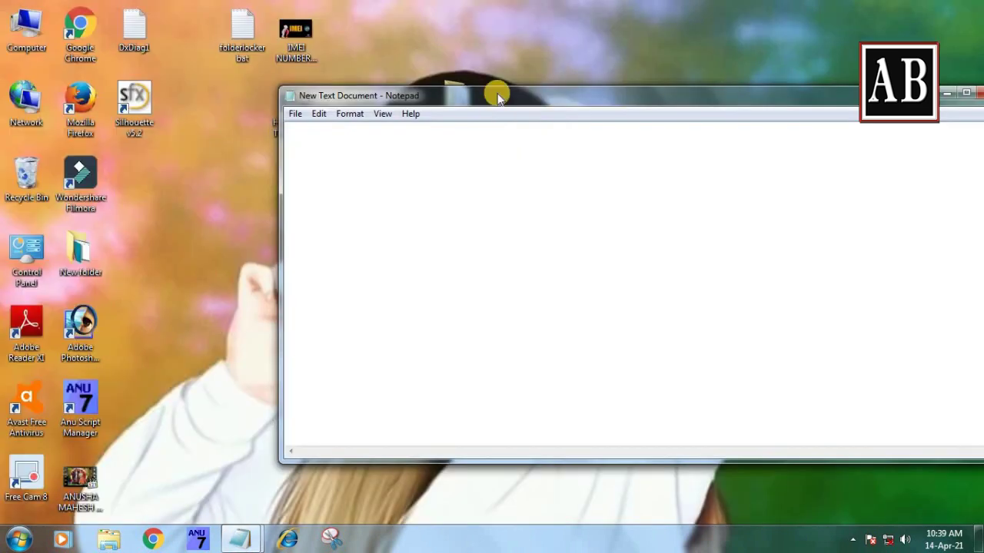
left_click(974, 93)
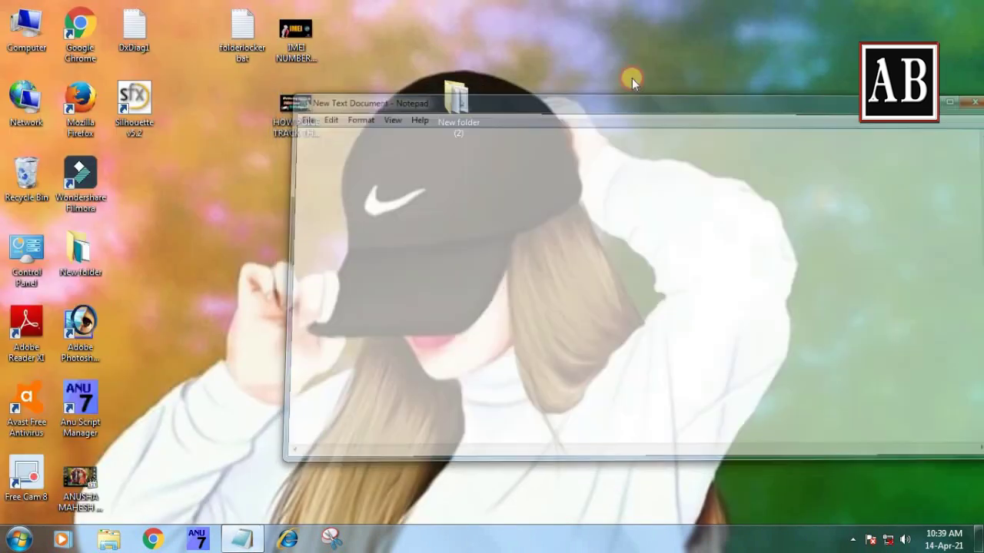
right_click(626, 76)
left_click(629, 97)
- Reopen New folder (2) full-screen, check the empty New Text Document, and select LOCKER
left_click(461, 96)
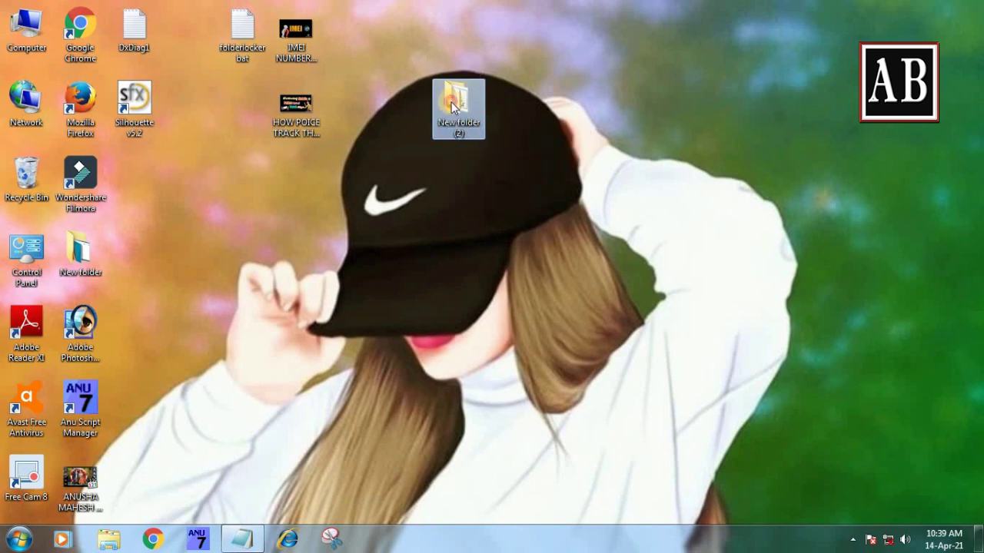
double_click(452, 103)
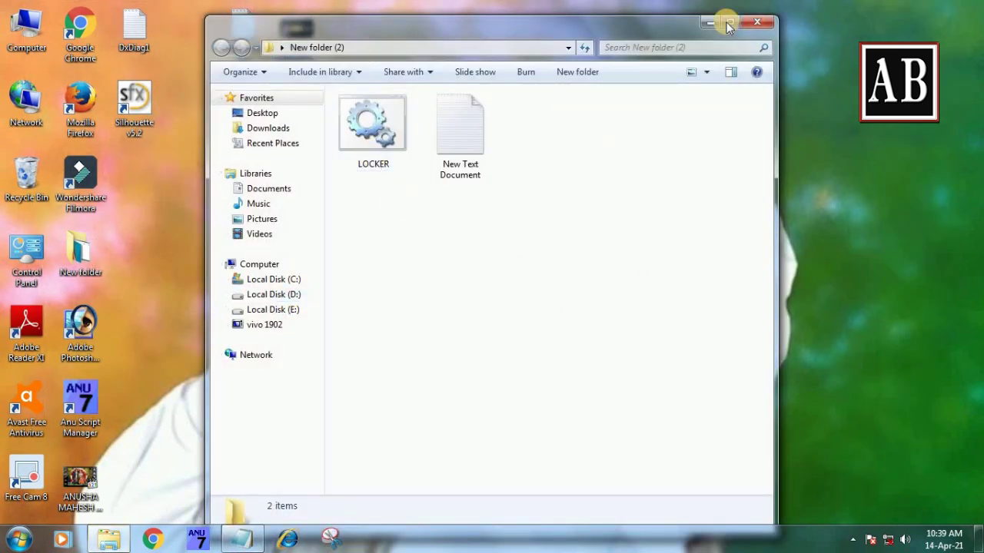
left_click(730, 22)
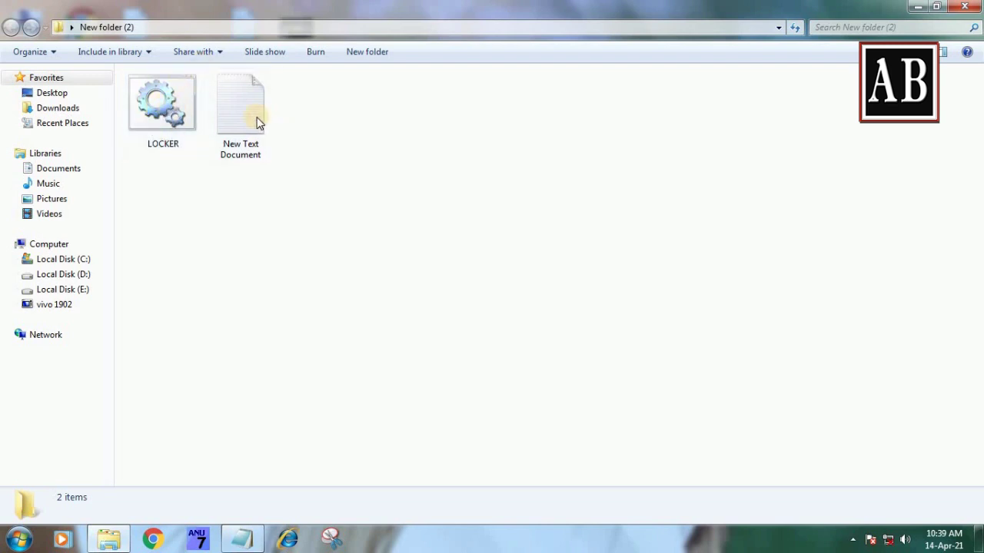
double_click(234, 104)
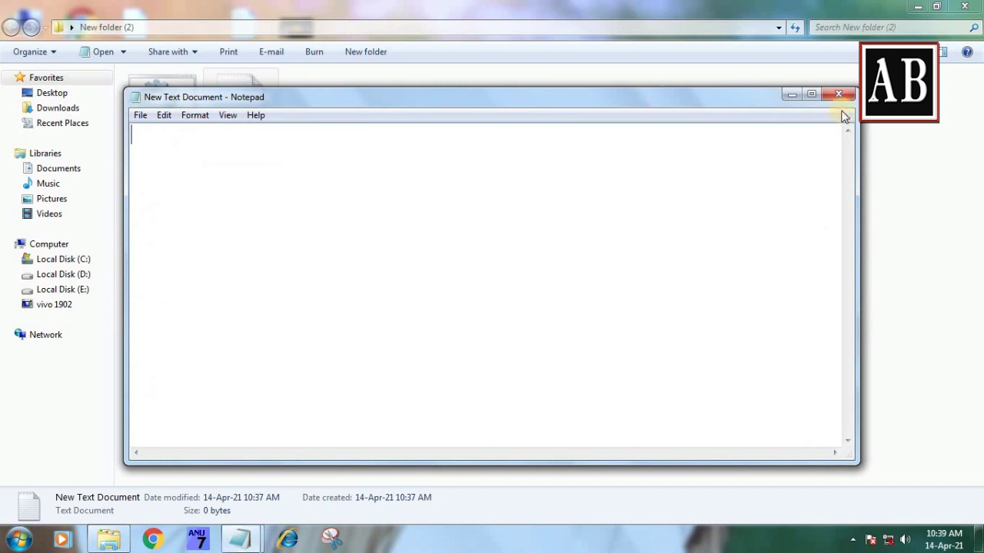
left_click(839, 94)
left_click(176, 99)
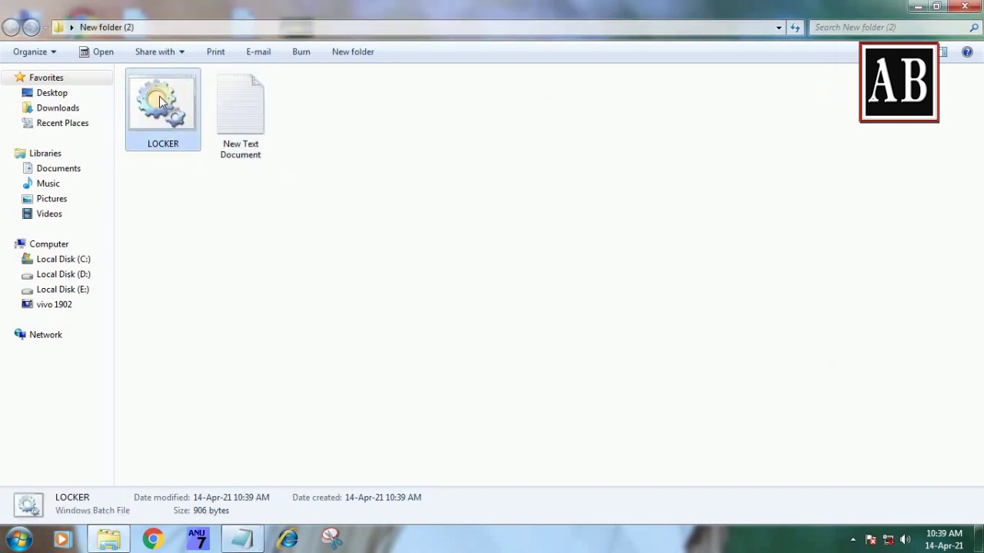
right_click(159, 106)
- Run LOCKER to create the Locker folder, then view the two desktop images
double_click(152, 99)
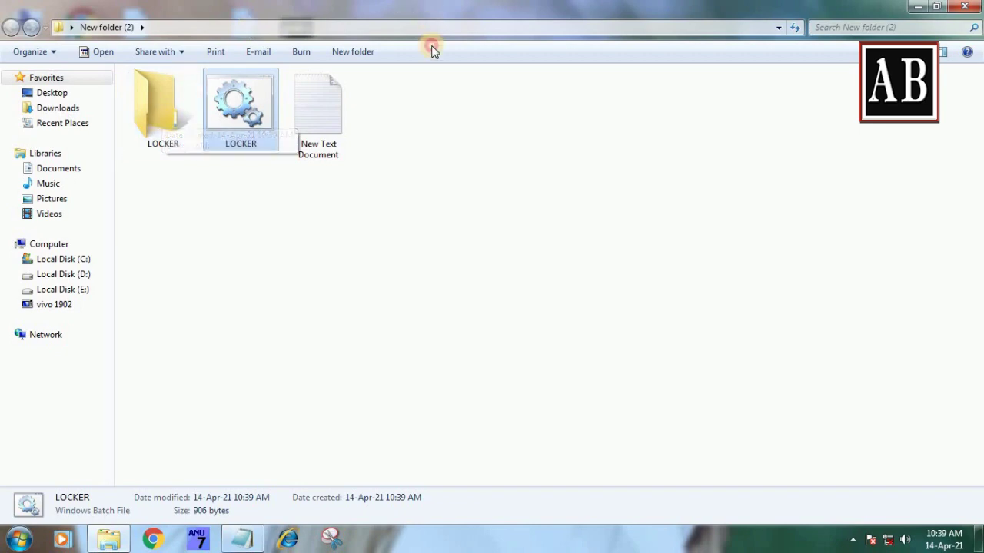
left_click_drag(433, 9, 590, 83)
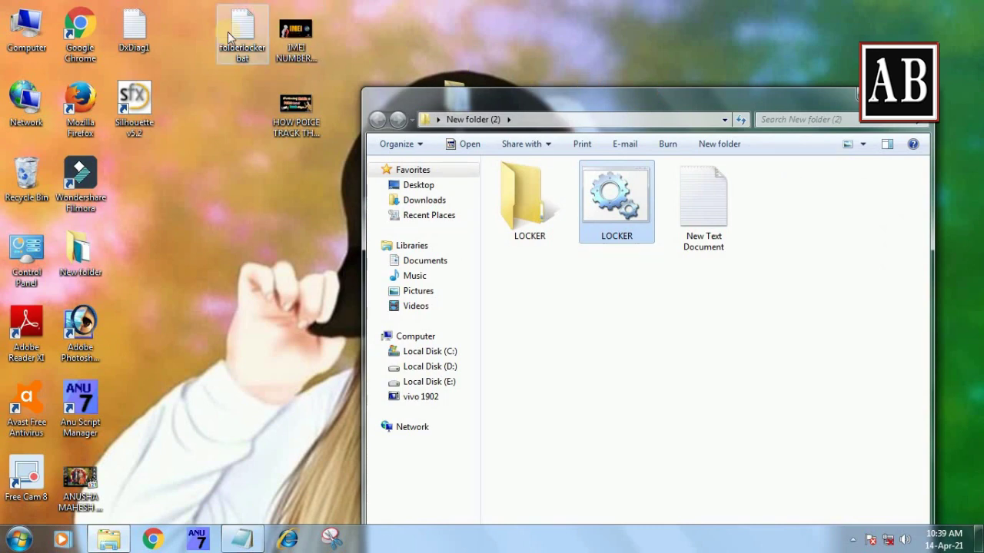
double_click(302, 42)
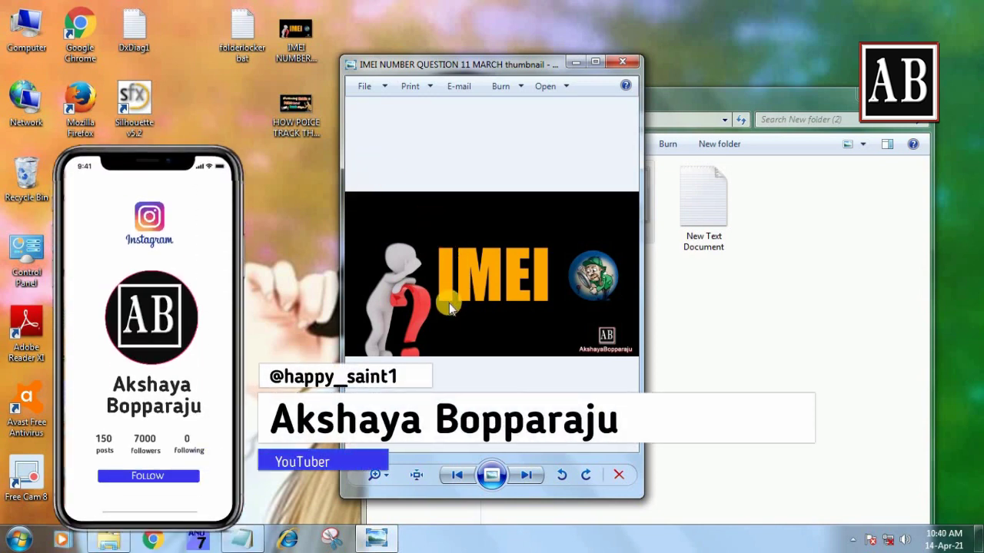
double_click(296, 111)
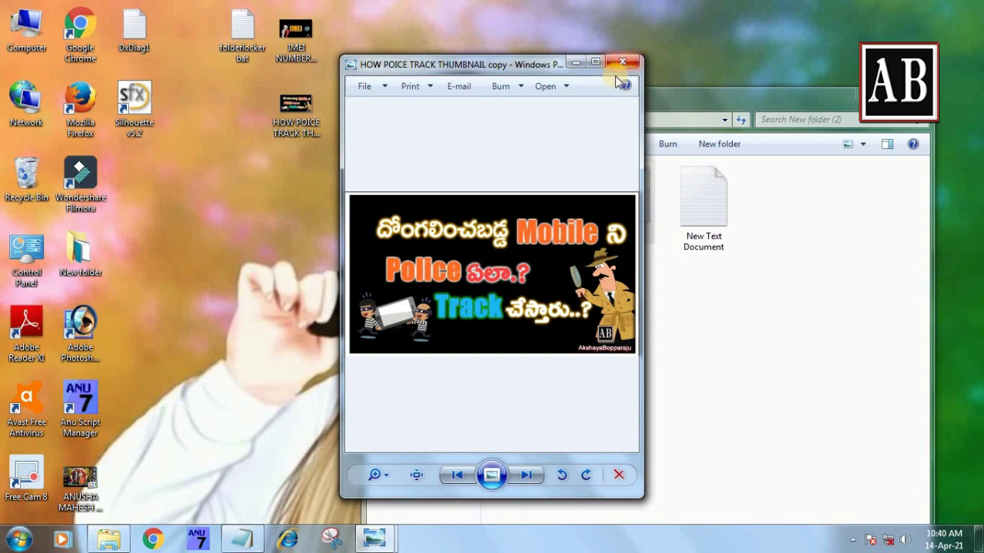
key("Right")
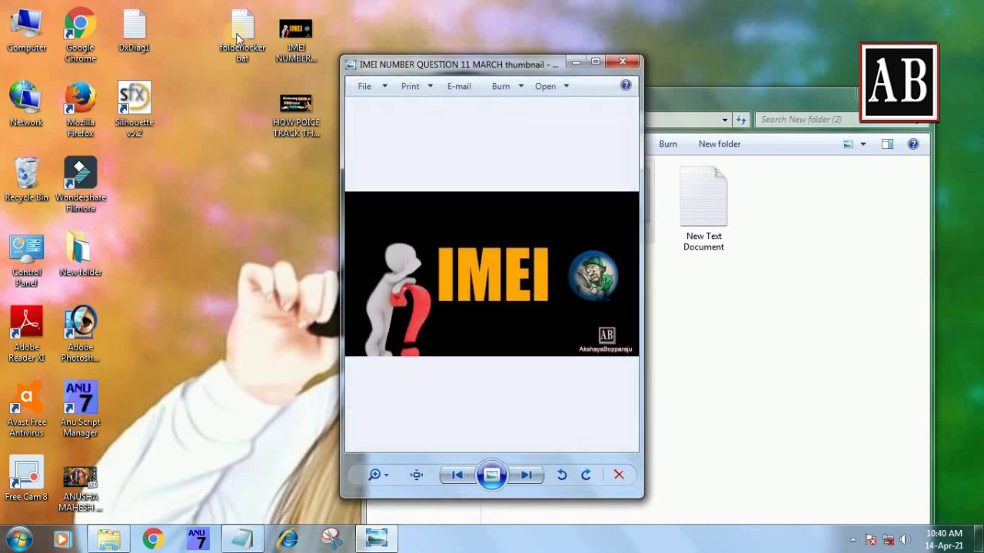
- Move the IMEI NUMBER and HOW POICE TRACK images into the LOCKER folder
left_click_drag(340, 15, 299, 116)
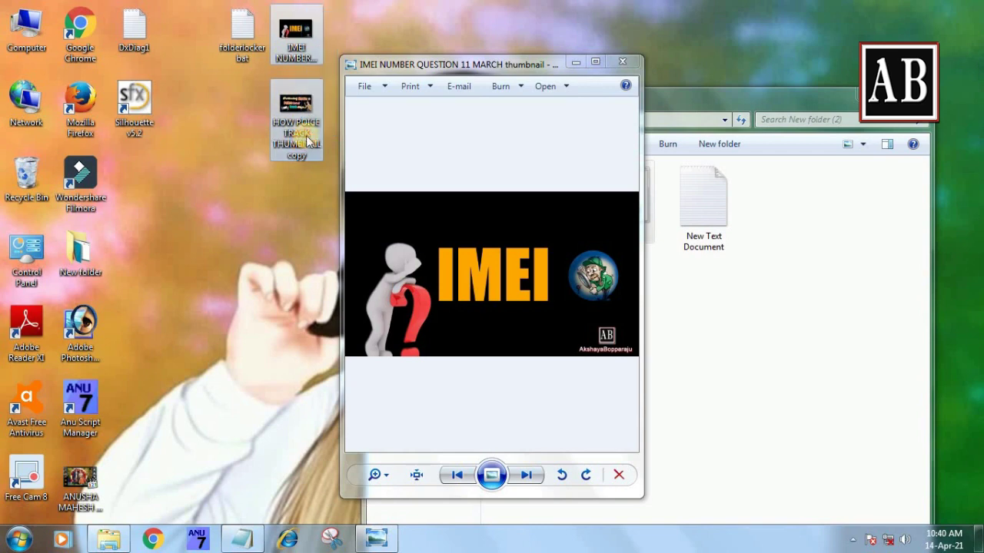
left_click(625, 66)
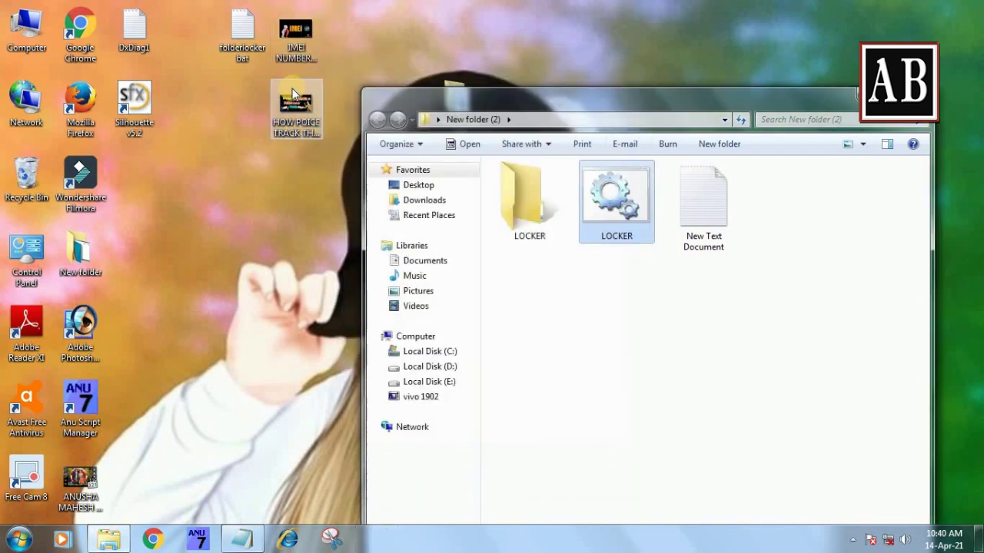
left_click_drag(310, 20, 517, 223)
left_click(558, 281)
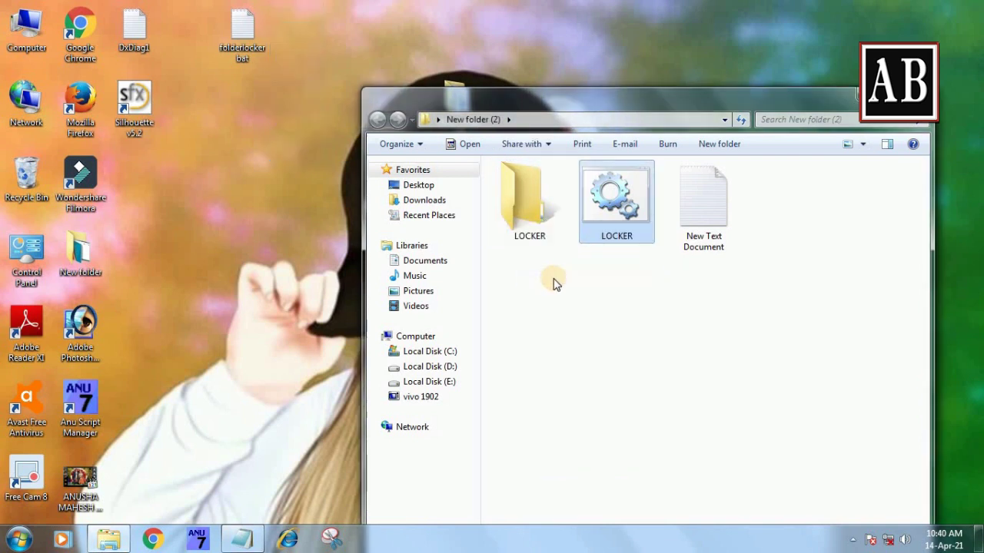
left_click(891, 94)
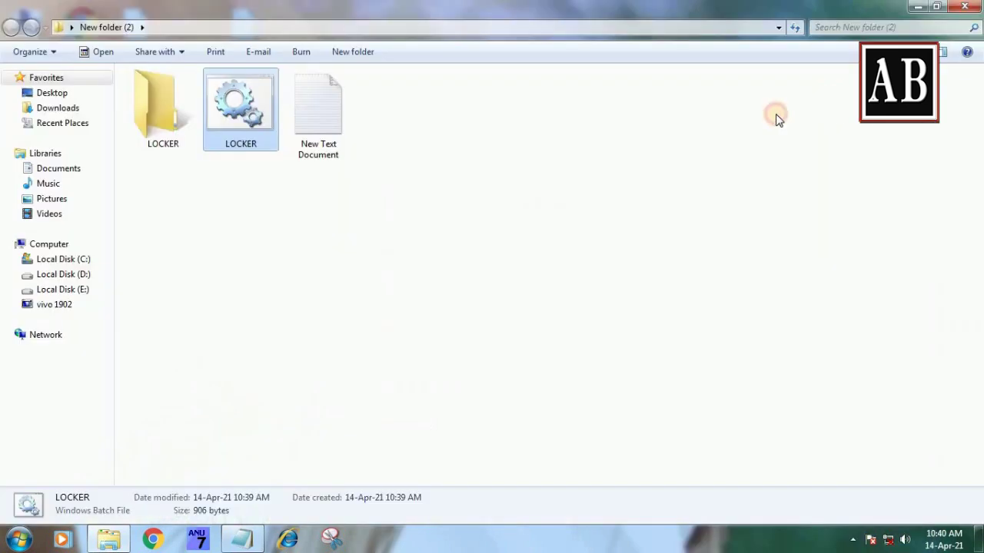
- Check the images inside Locker, then run LOCKER and confirm locking with Y
double_click(143, 100)
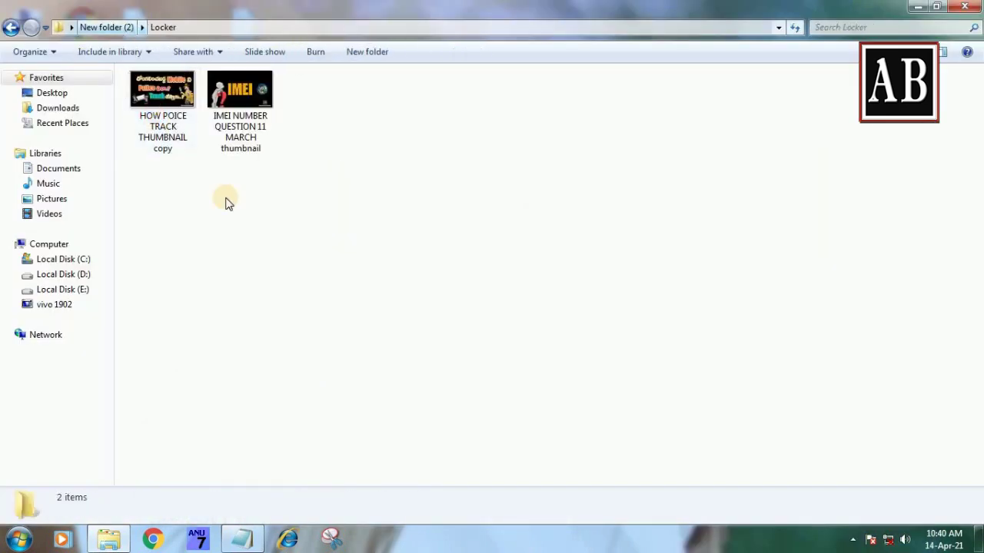
left_click(9, 31)
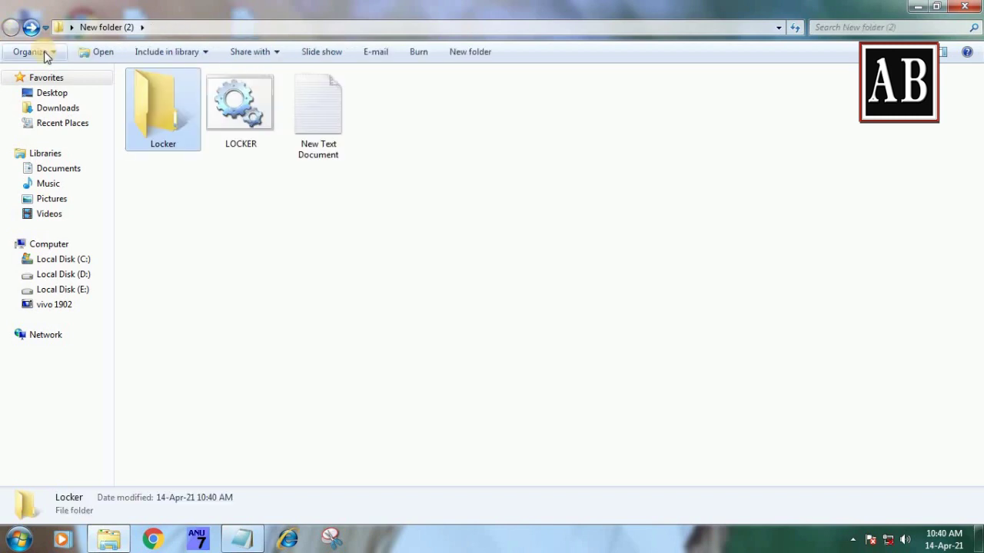
double_click(234, 128)
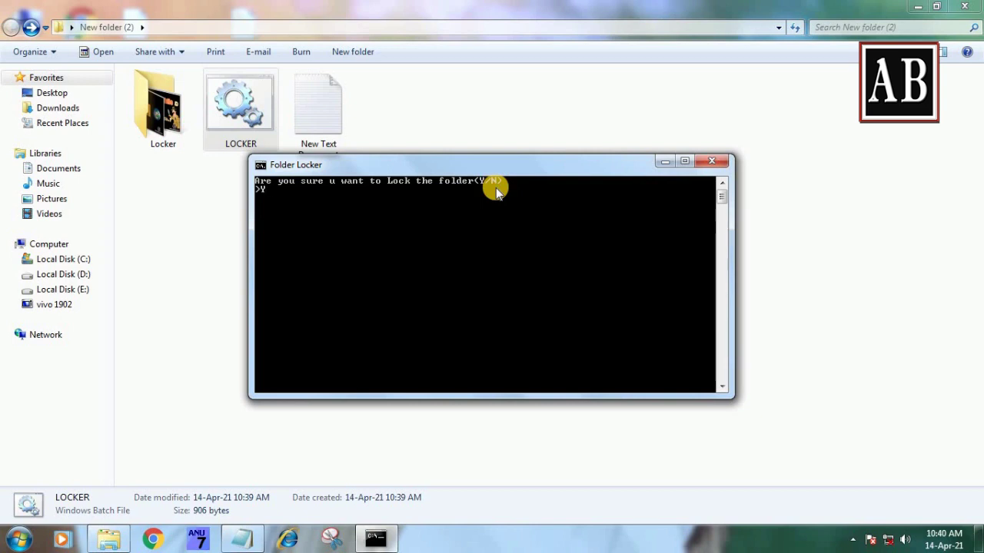
key("Return")
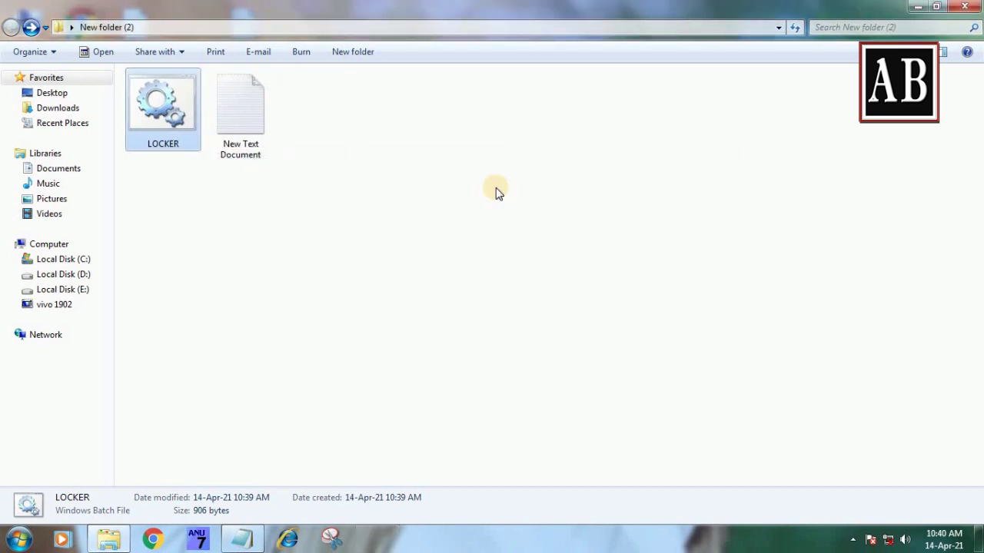
- Refresh New folder (2) twice so only LOCKER and New Text Document remain
right_click(423, 193)
left_click(463, 249)
right_click(338, 181)
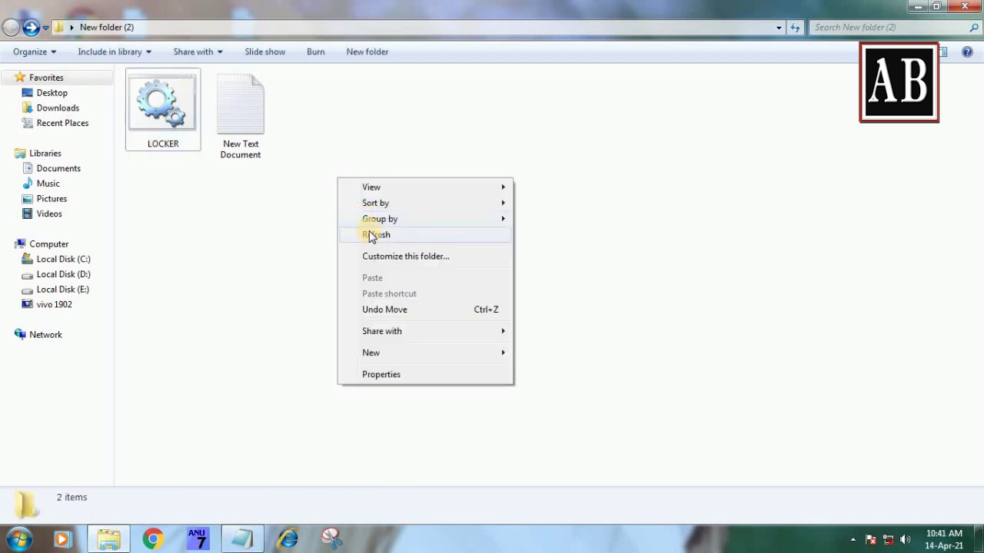
left_click(347, 234)
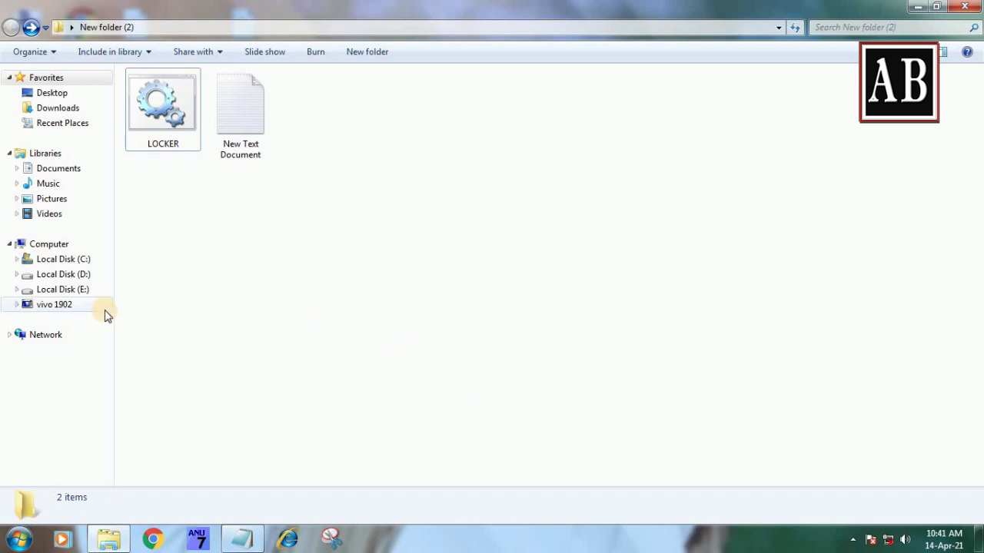
- From Computer, search for 'NEW FOLDER' and select the New folder (2) result in D:\DCIM
left_click(56, 250)
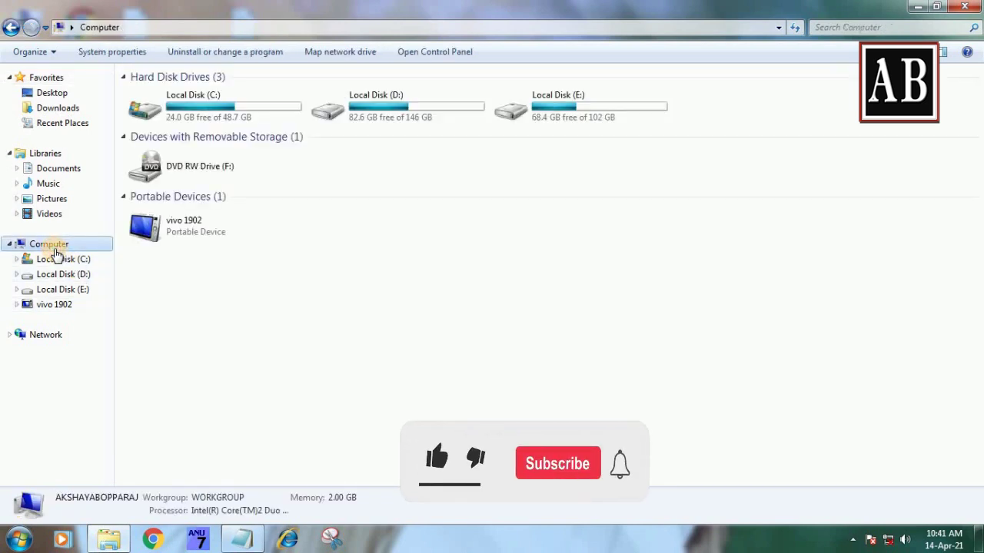
left_click(851, 28)
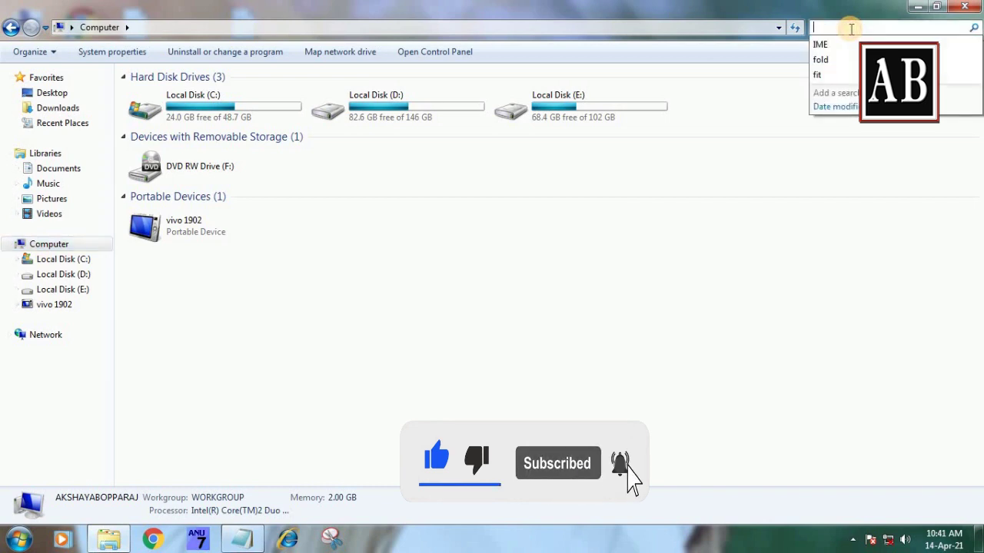
type("NEW ")
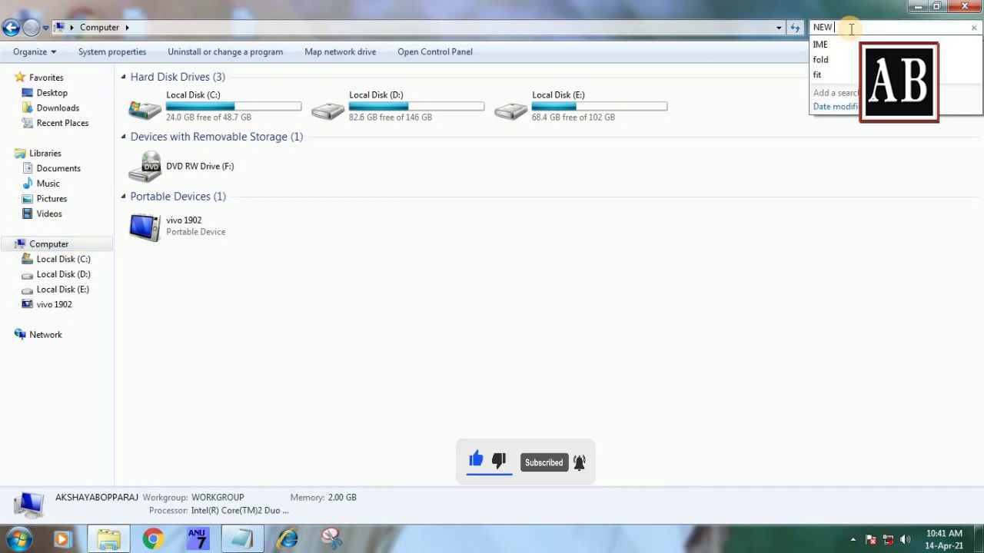
type("FOLDER")
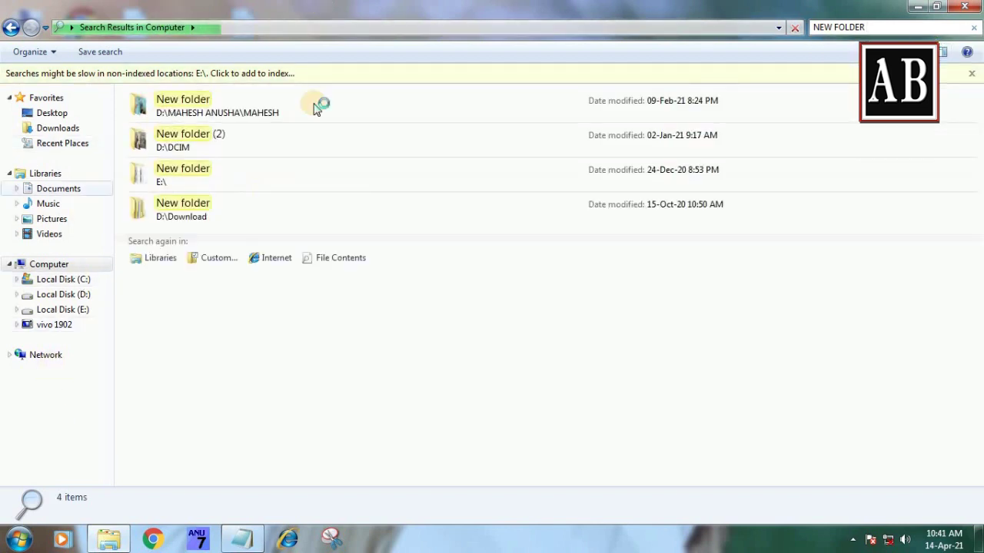
left_click(230, 143)
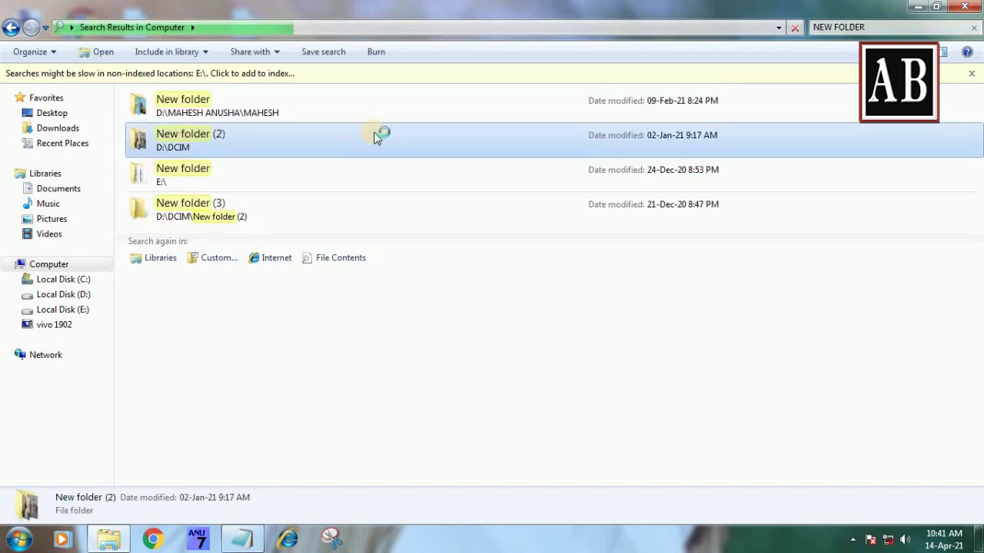
- Open New folder (2), go back to the results, then browse Local Disk (C:)
double_click(185, 143)
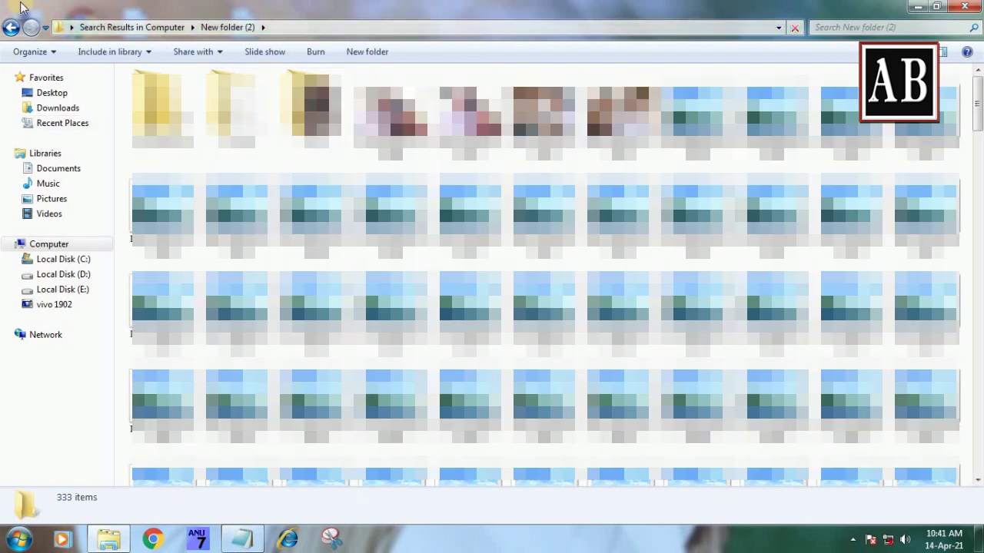
left_click(11, 27)
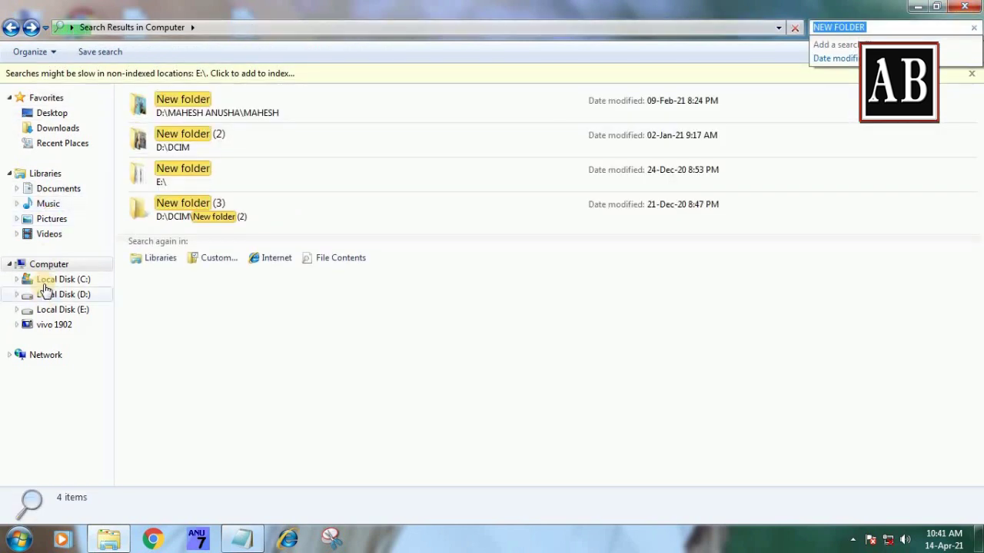
left_click(48, 281)
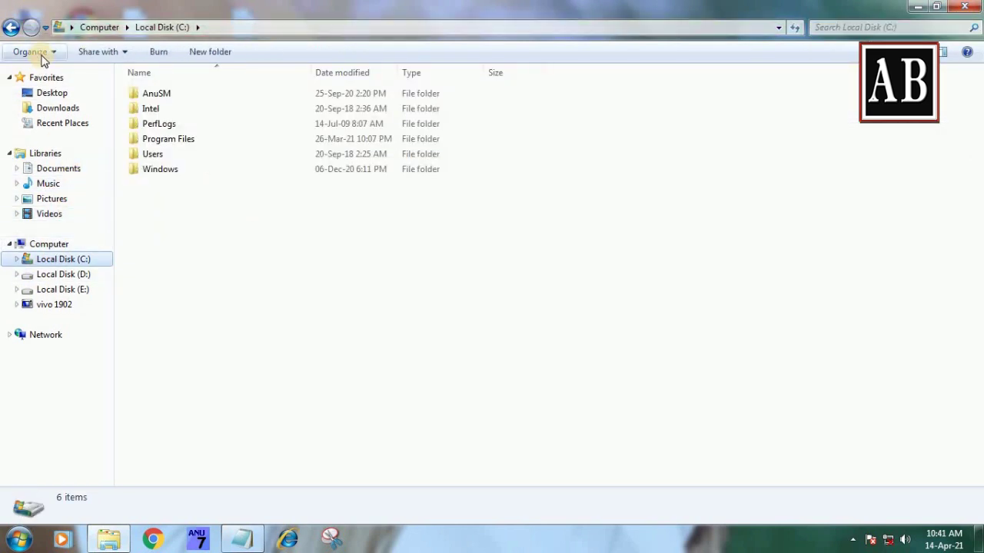
- Enable Show all folders in Folder and search options and apply it
left_click(41, 56)
left_click(47, 193)
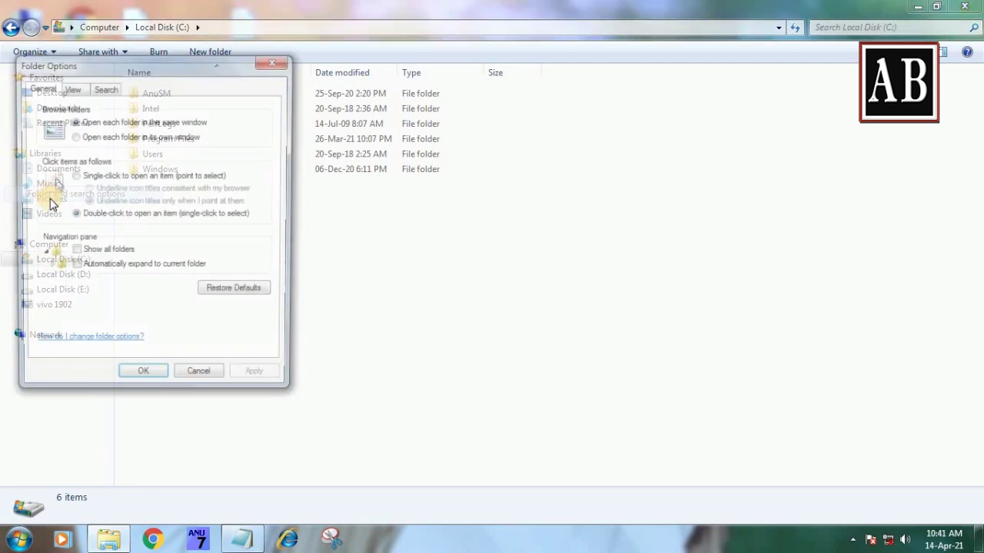
left_click(89, 253)
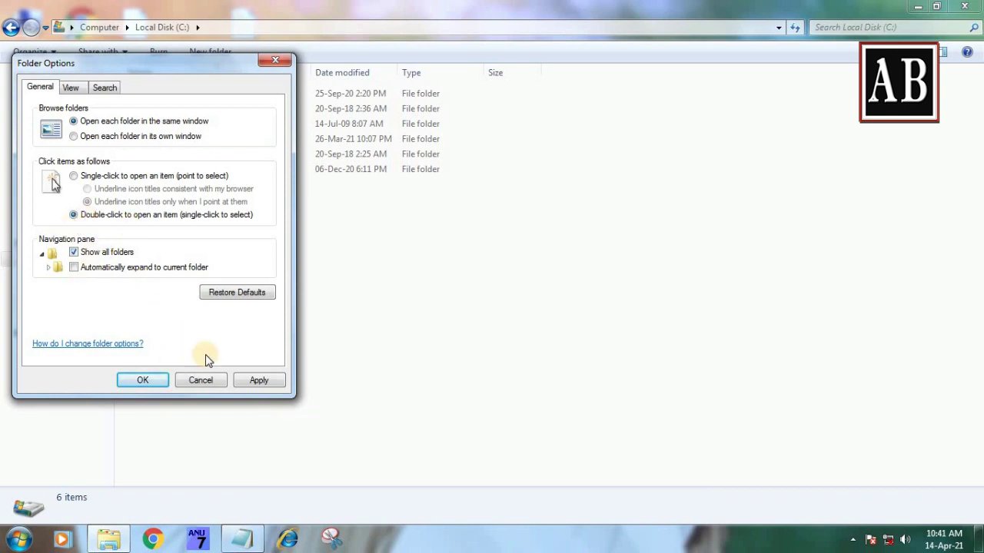
left_click(252, 381)
left_click(138, 380)
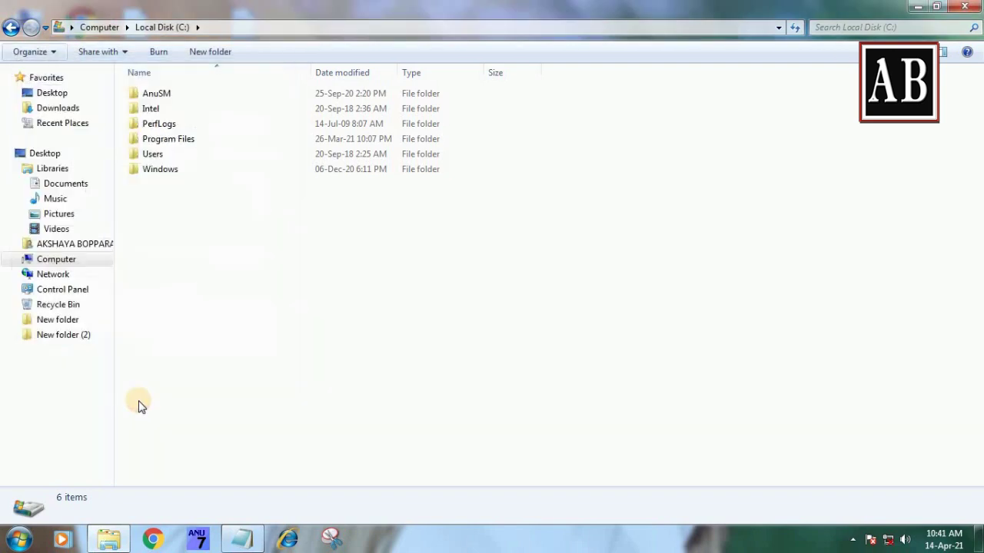
- Minimize Explorer and select New folder (2) on the desktop
left_click(63, 243)
left_click(917, 6)
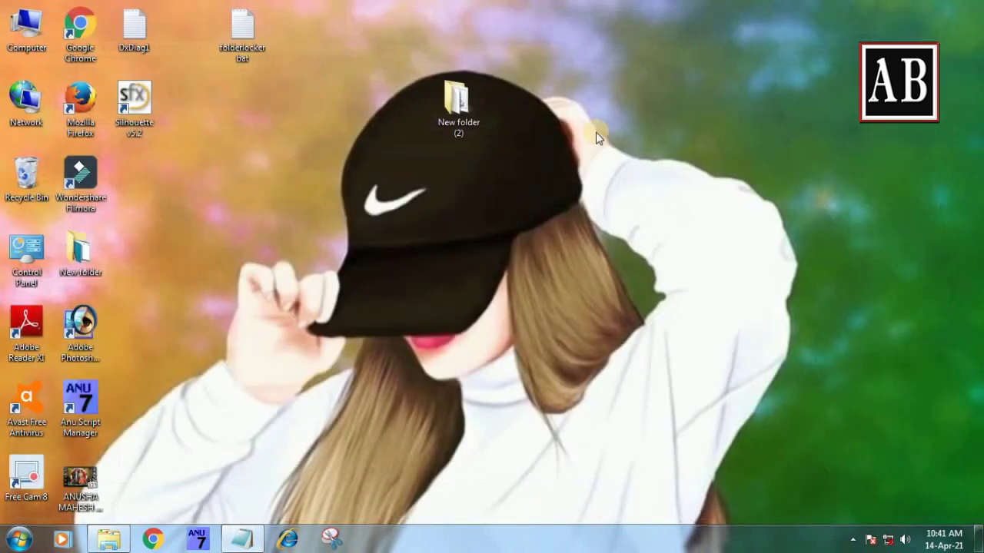
left_click(459, 106)
- Reopen New folder (2), refresh the view twice, and select the LOCKER batch file
double_click(478, 112)
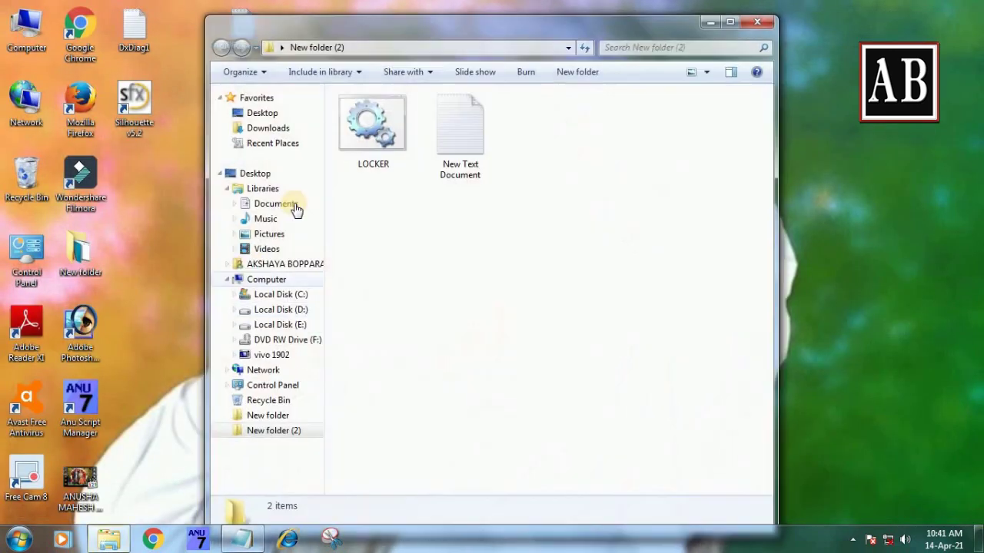
right_click(508, 223)
left_click(551, 279)
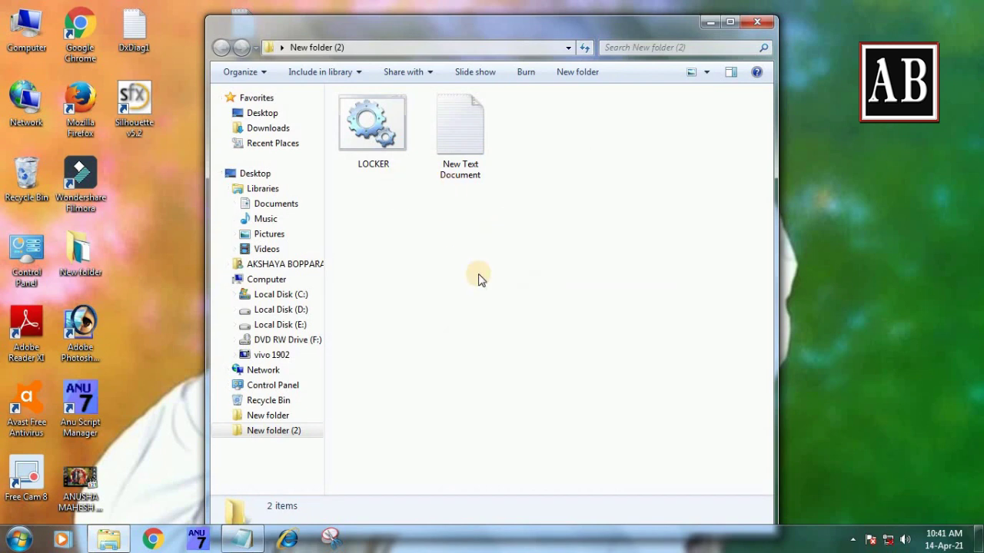
right_click(493, 265)
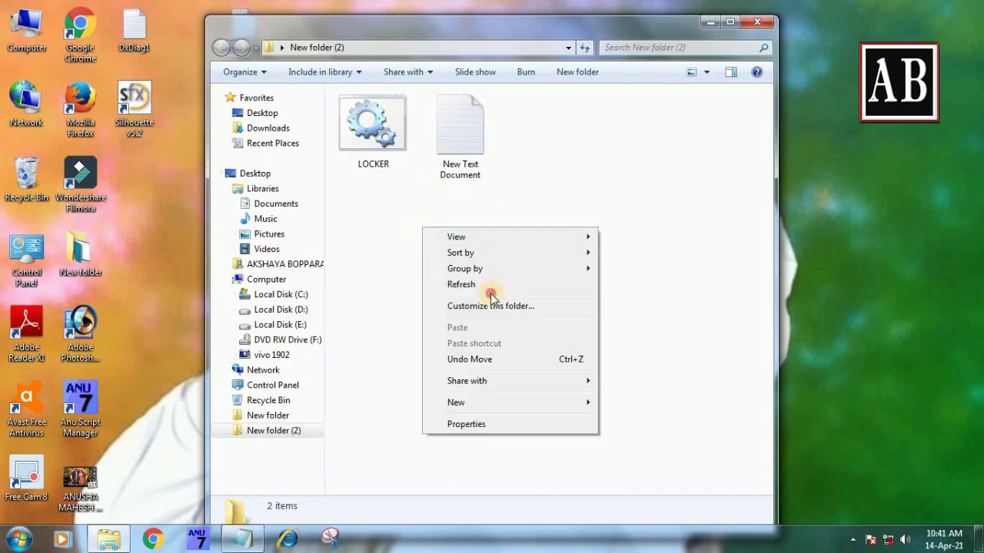
left_click(465, 284)
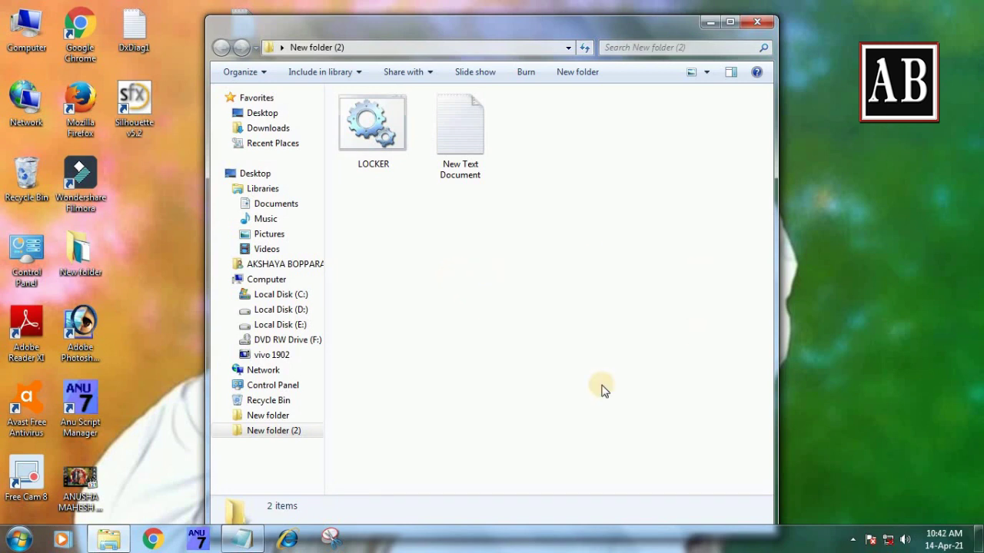
left_click(356, 138)
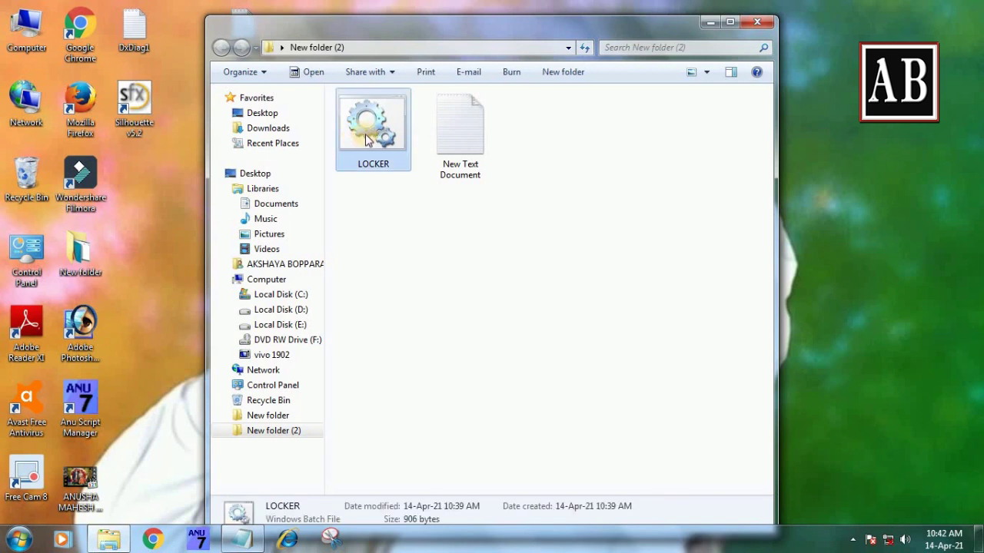
- Unlock with LOCKER's password, view the Locker folder, close it, and reopen New folder (2)
double_click(366, 139)
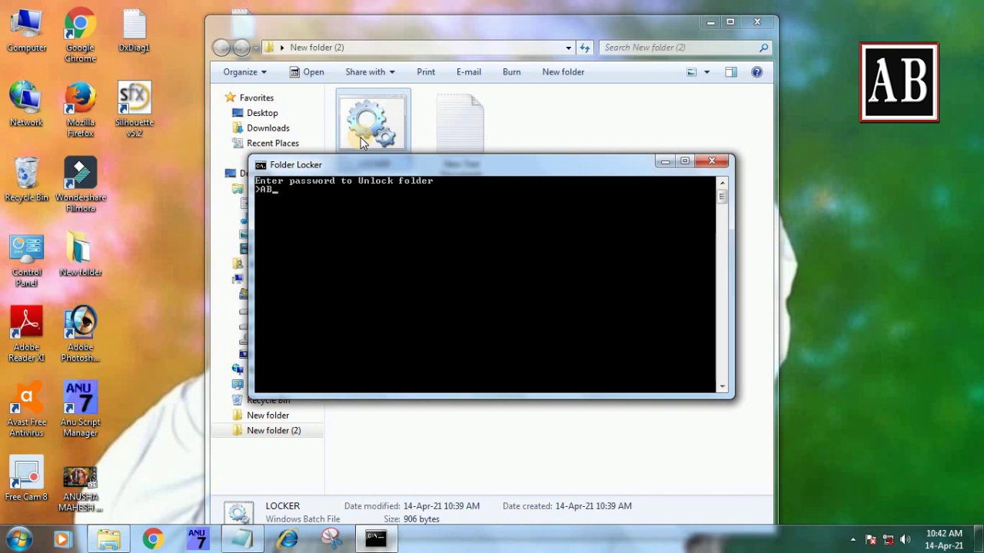
key("Return")
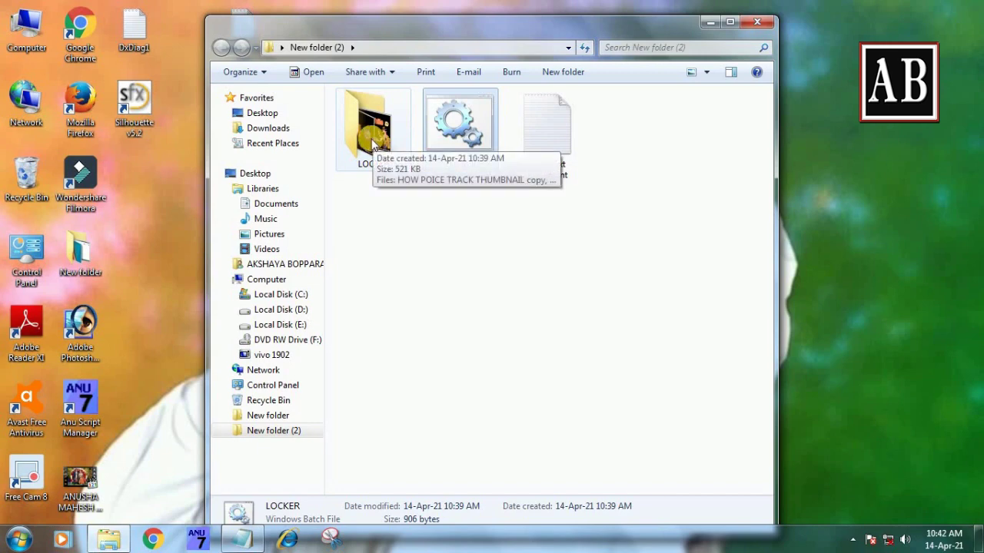
double_click(372, 142)
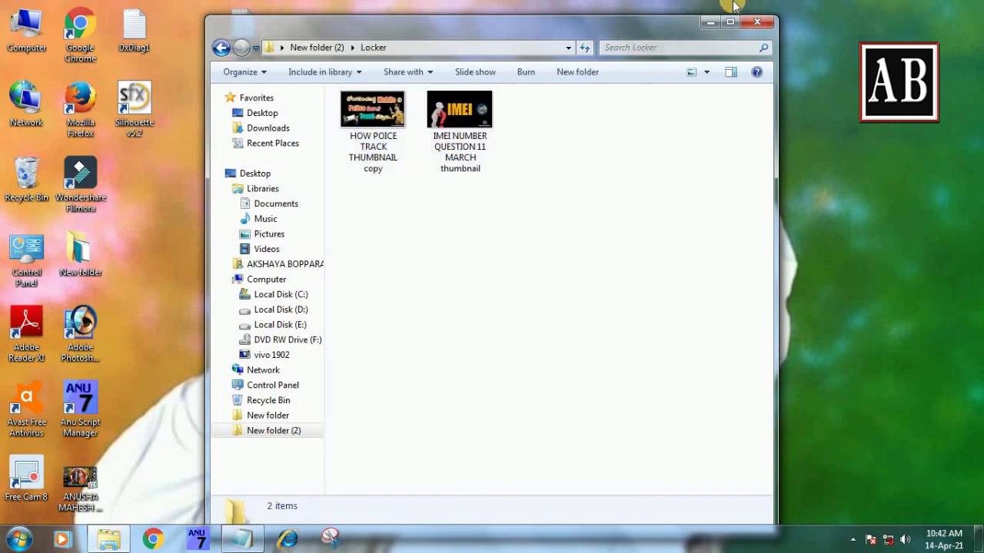
left_click(758, 22)
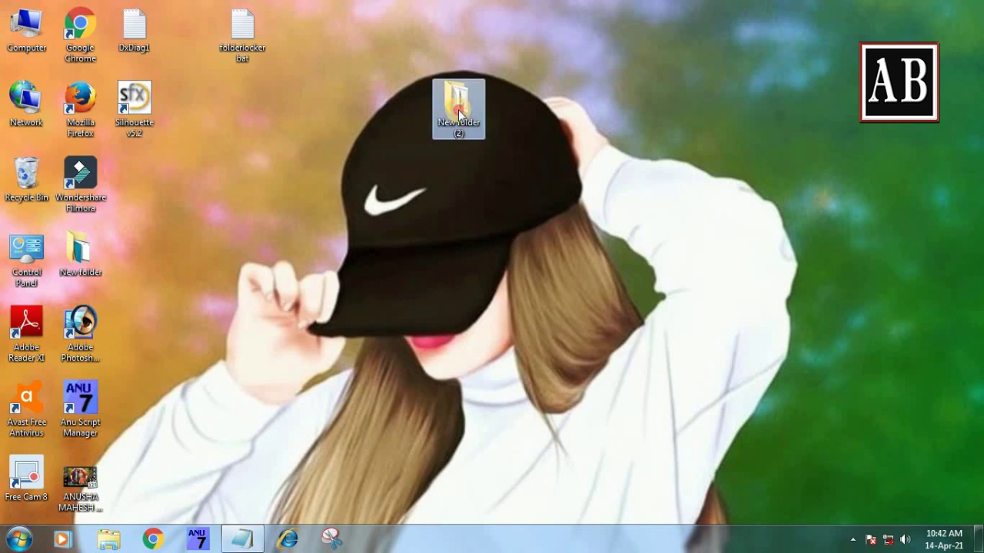
double_click(458, 109)
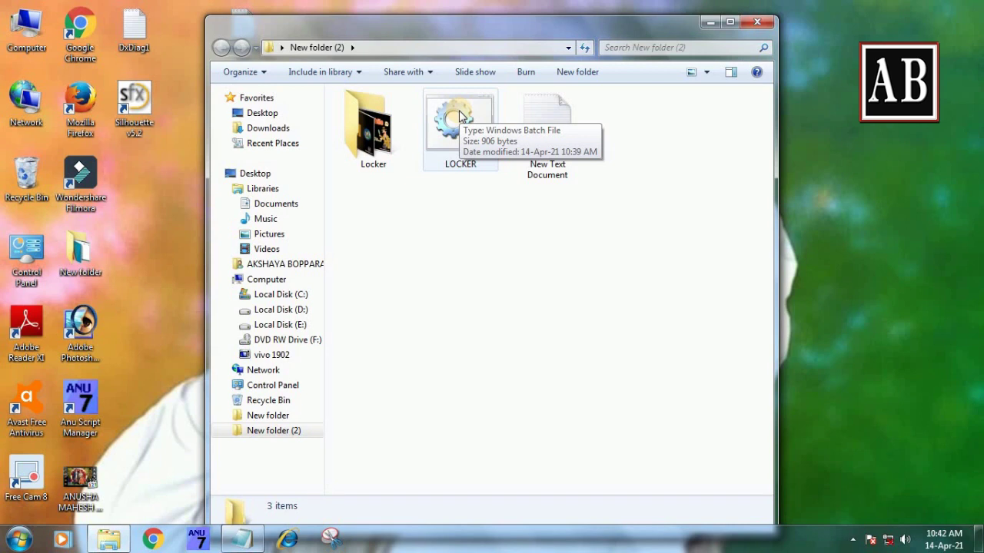
- Delete the empty New Text Document to the Recycle Bin
left_click(546, 138)
right_click(545, 144)
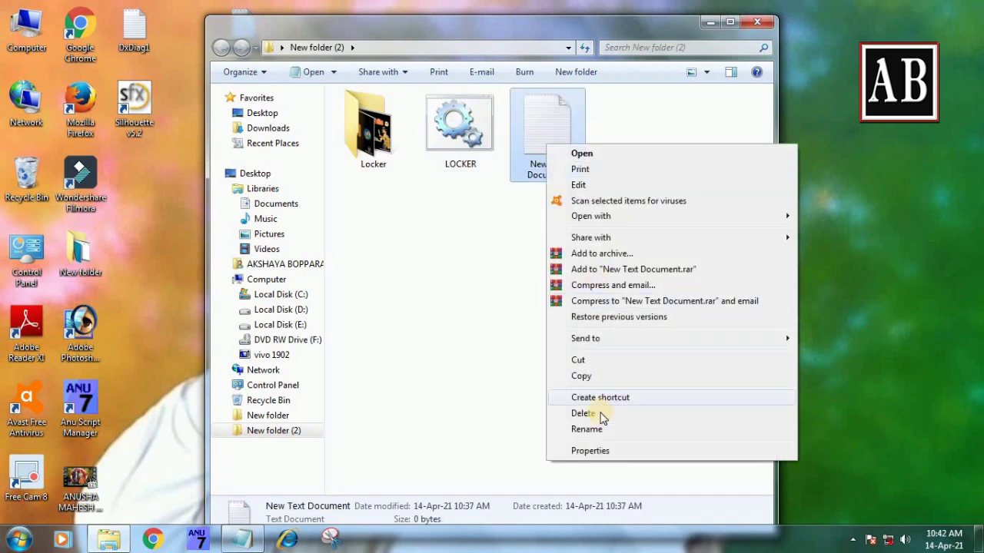
left_click(601, 415)
left_click(525, 329)
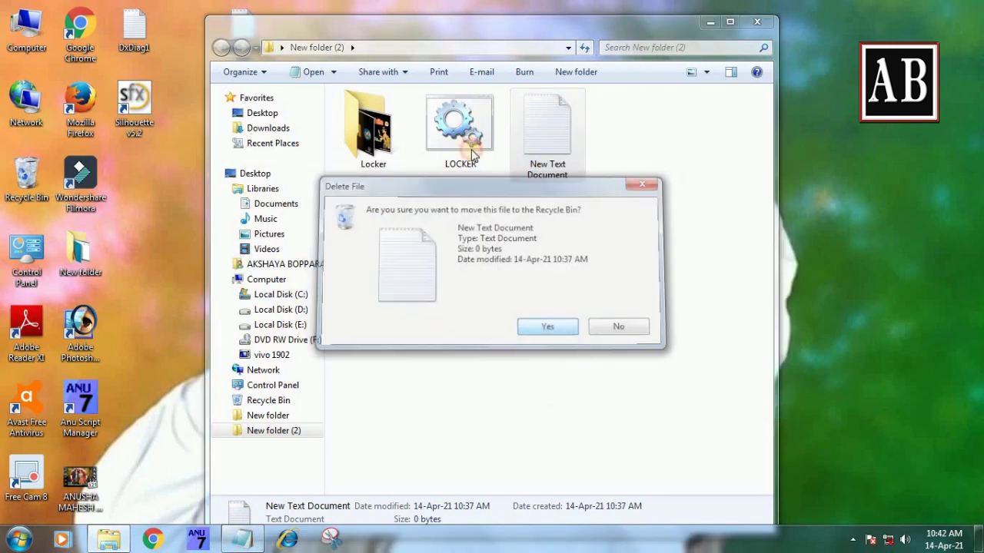
- Open the Locker folder to check its images, then return to New folder (2)
right_click(468, 140)
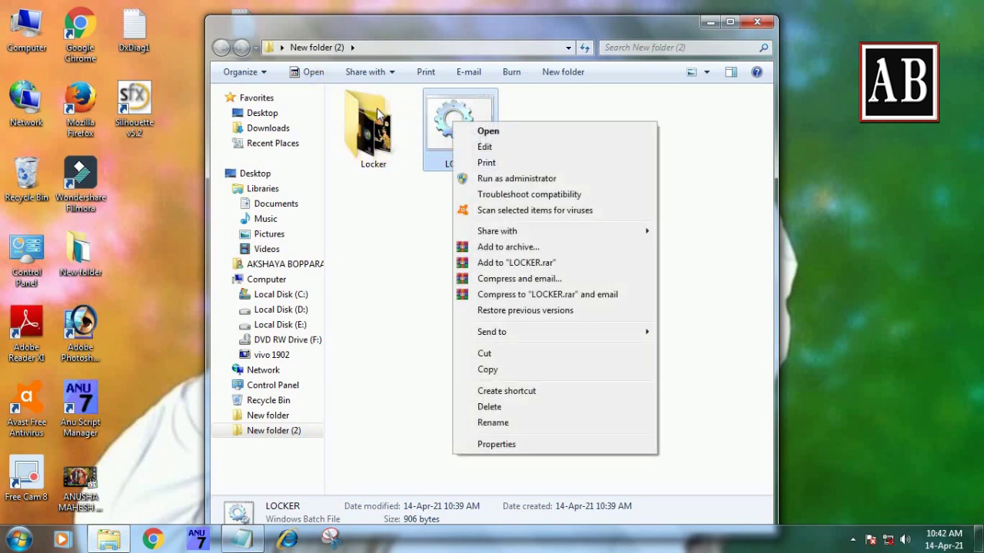
left_click(378, 152)
double_click(378, 151)
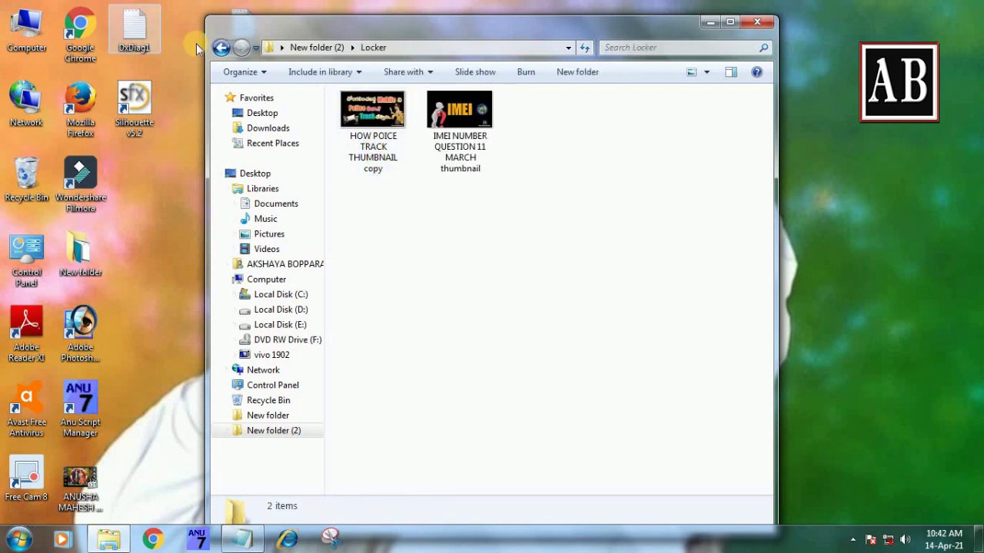
left_click(221, 48)
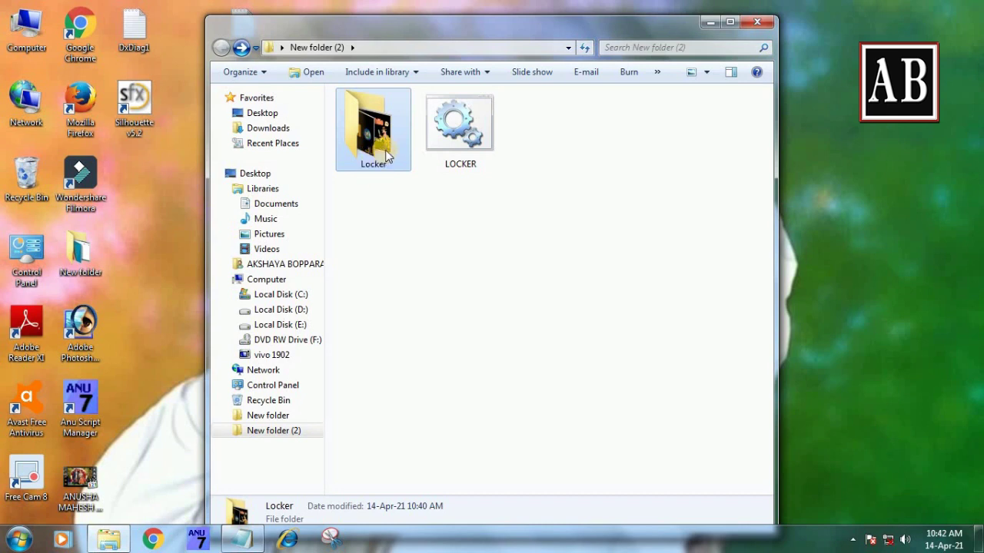
- Select the LOCKER batch file, checking its right-click menu without choosing anything
left_click(459, 130)
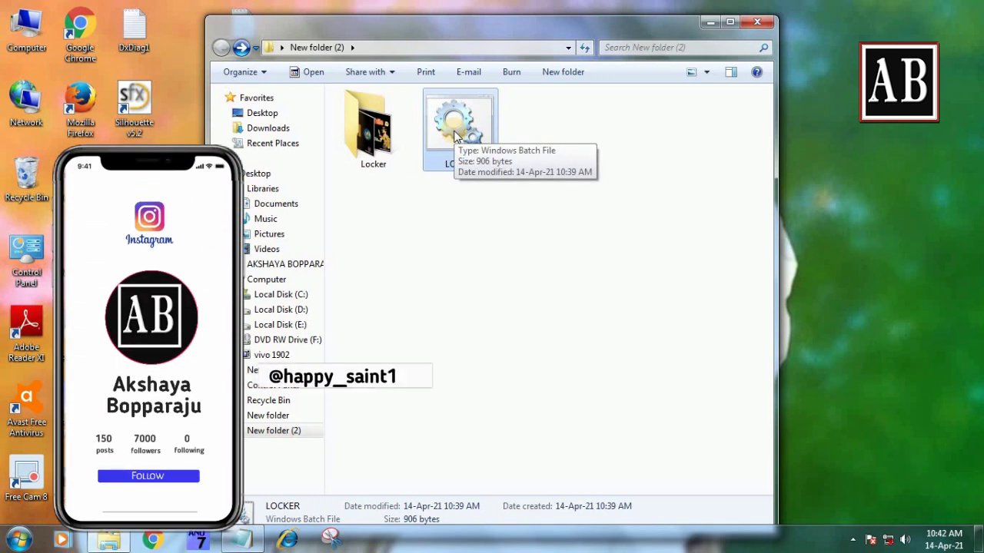
right_click(457, 131)
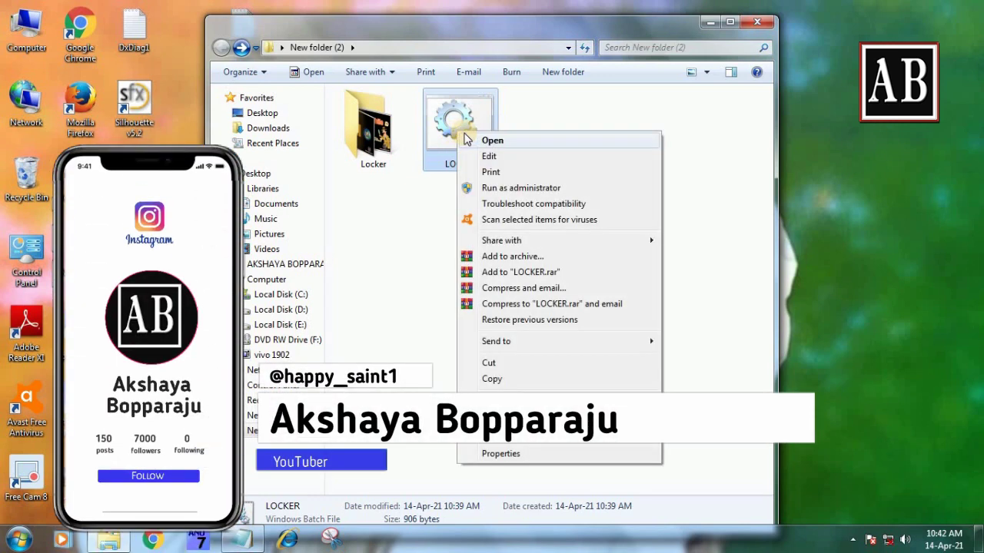
left_click(456, 116)
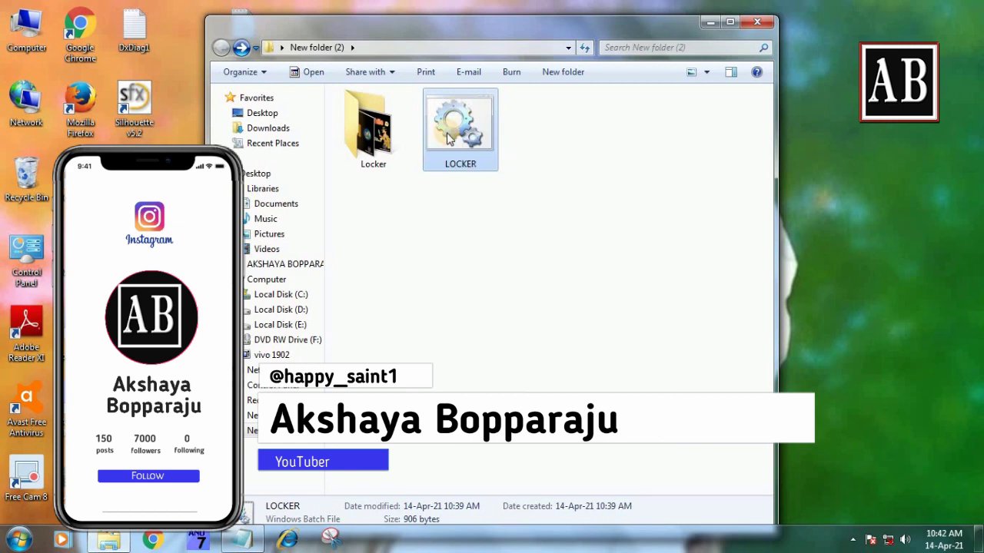
right_click(453, 127)
left_click(446, 119)
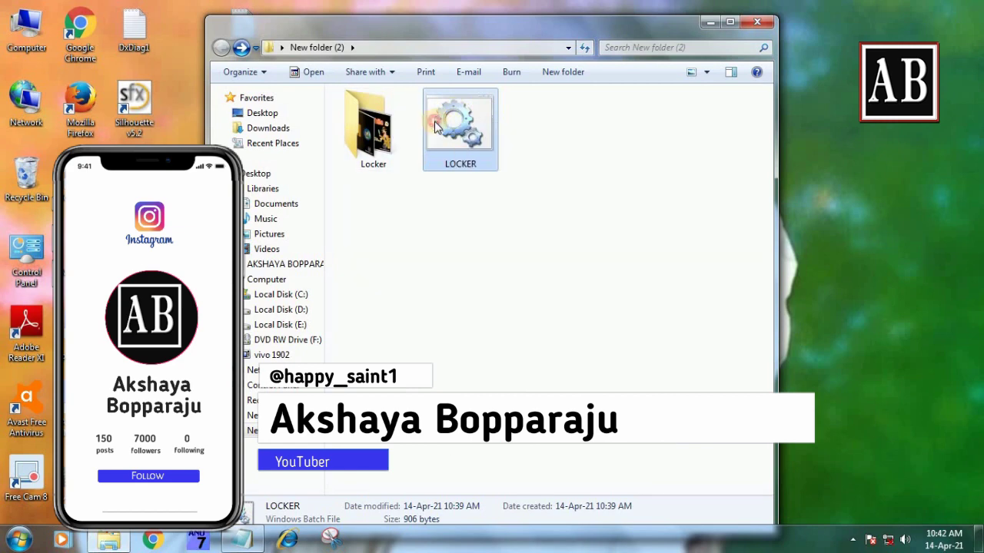
- Run LOCKER, confirm Y to lock, and refresh twice so Locker disappears
double_click(446, 119)
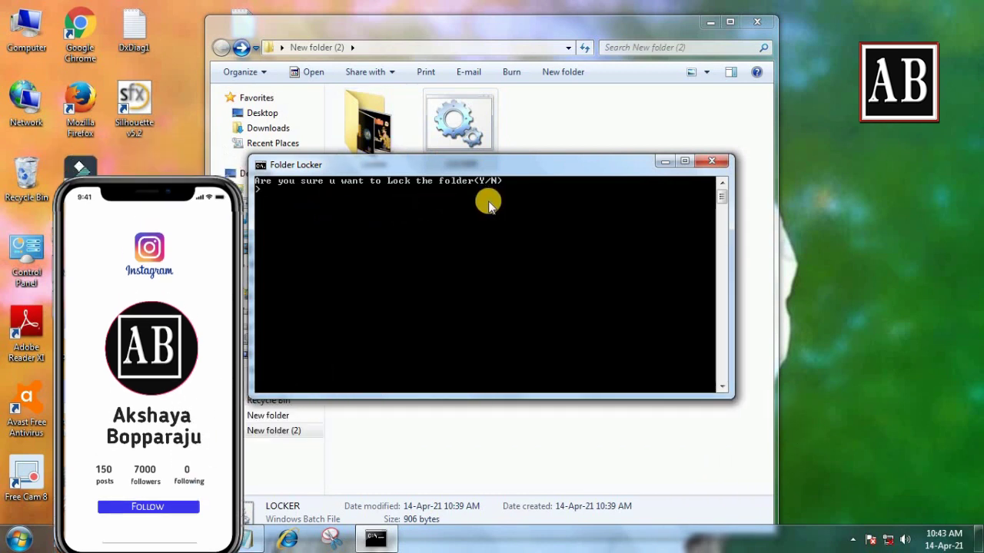
key("Return")
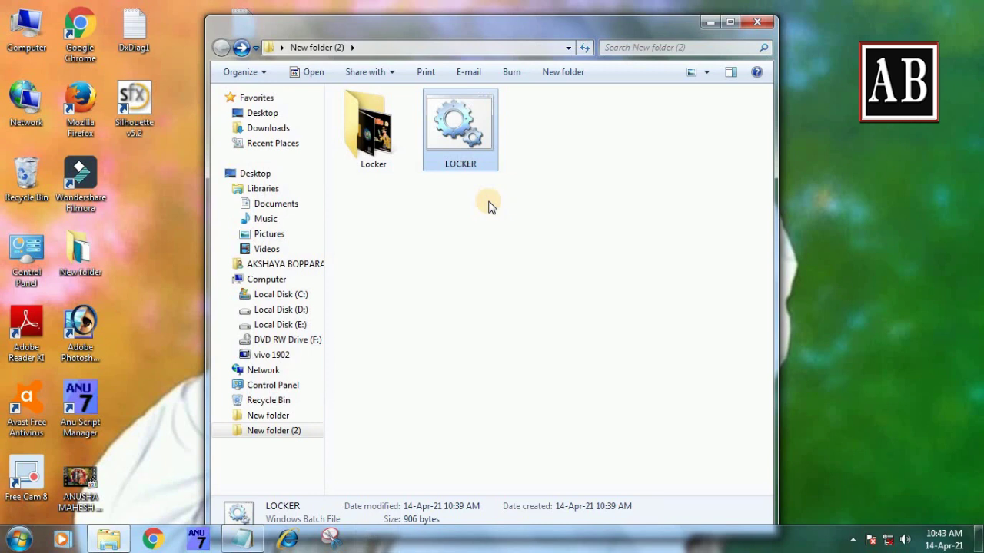
right_click(477, 186)
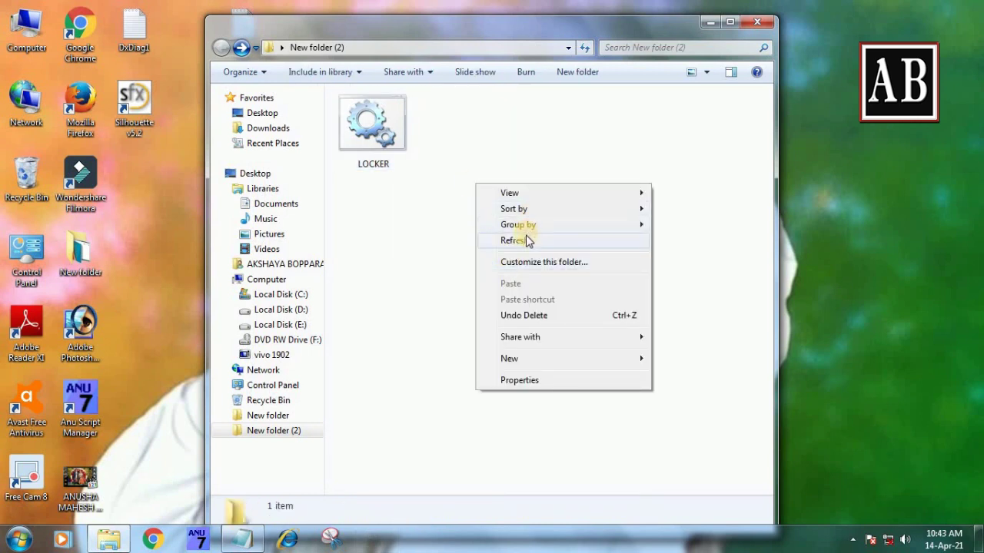
left_click(528, 241)
right_click(496, 191)
left_click(524, 245)
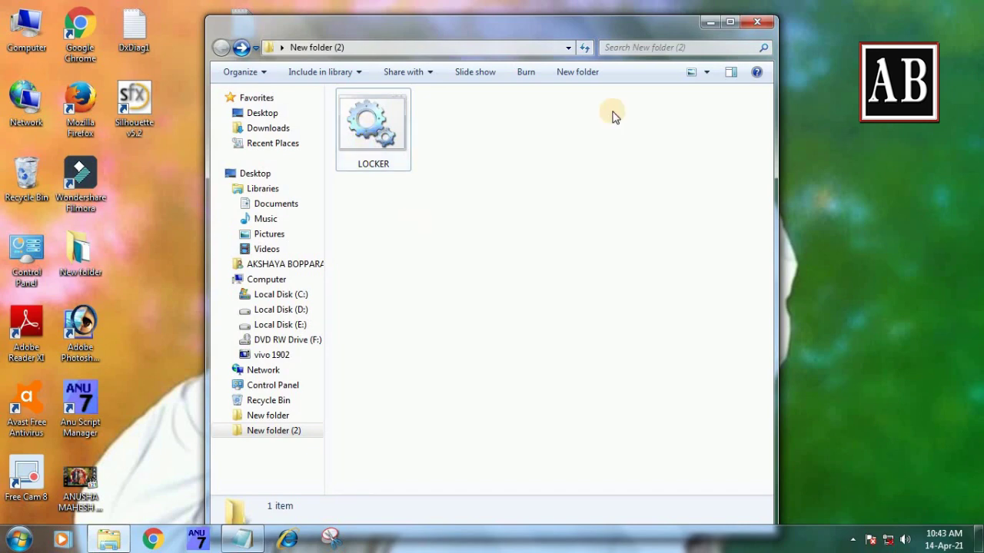
- Enter LOCKER's password, check the two images in Locker, then go back and select LOCKER
double_click(375, 148)
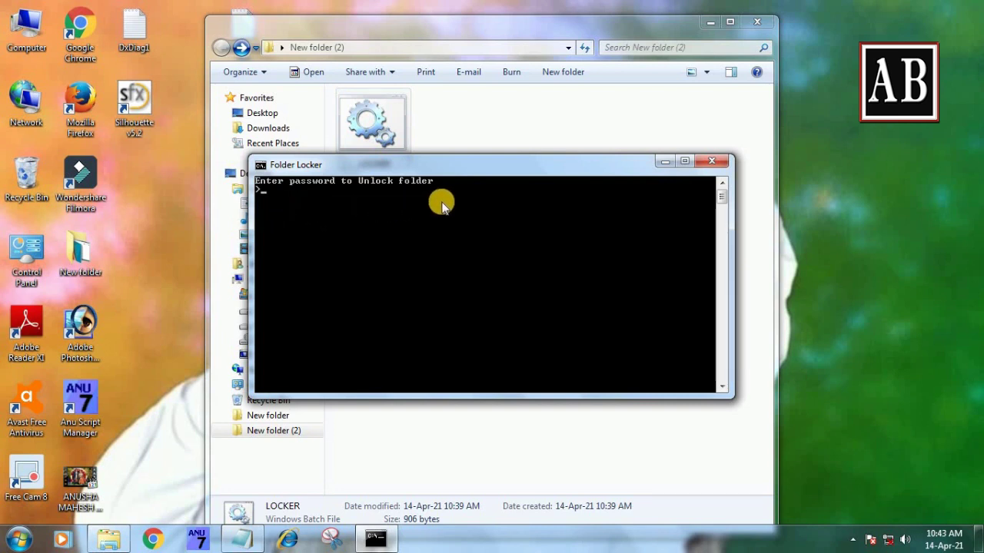
type("AB")
key("Return")
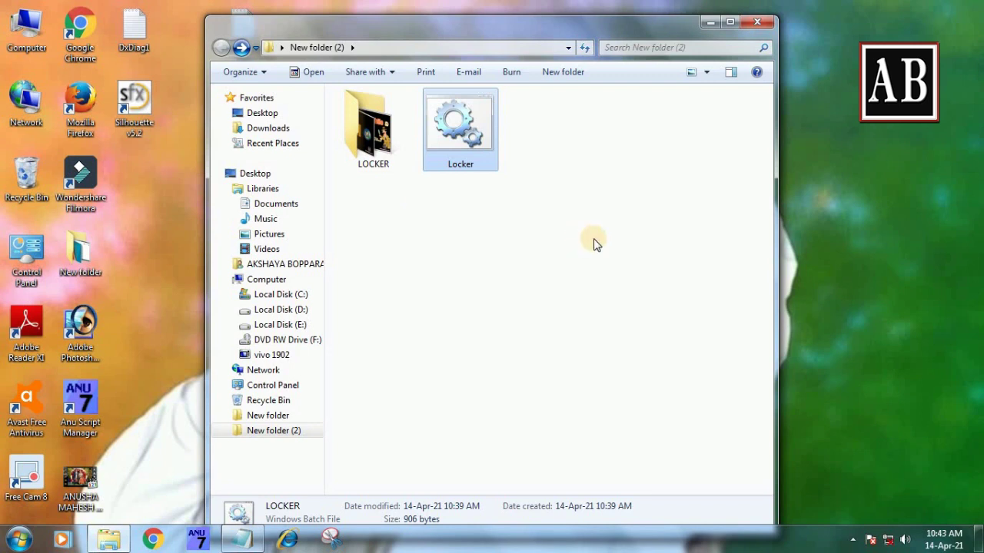
double_click(377, 145)
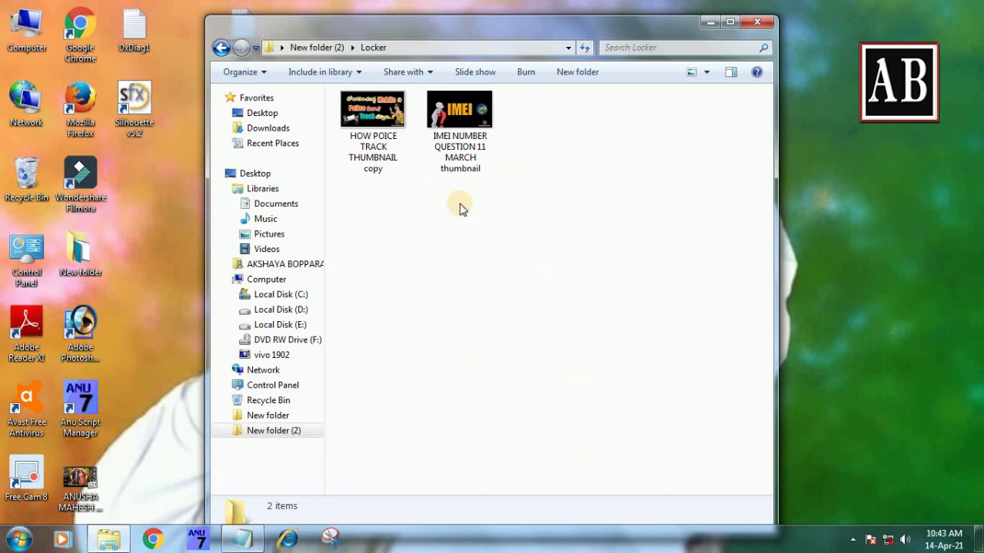
left_click(222, 47)
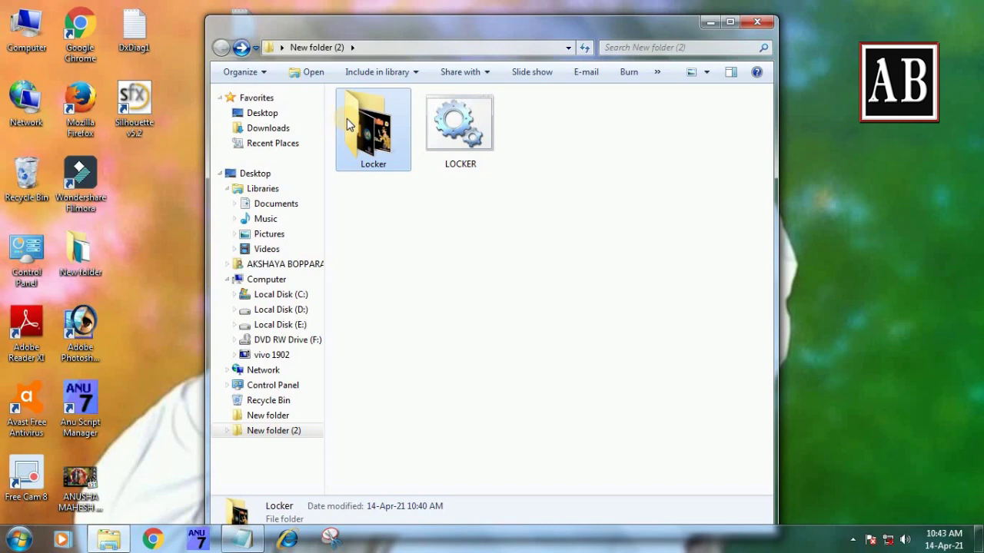
left_click(455, 137)
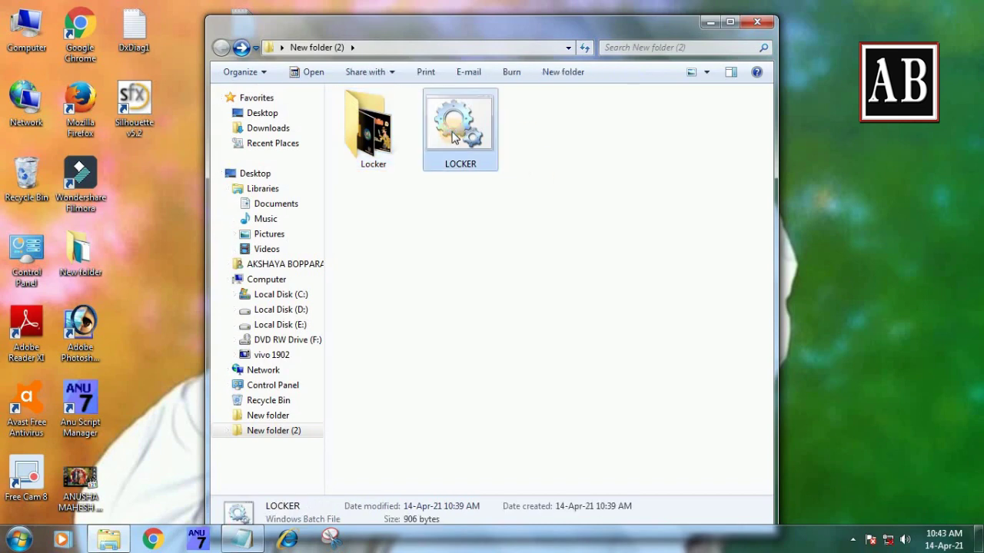
- Relock by running LOCKER and confirming Y, then refresh the view three times
double_click(457, 137)
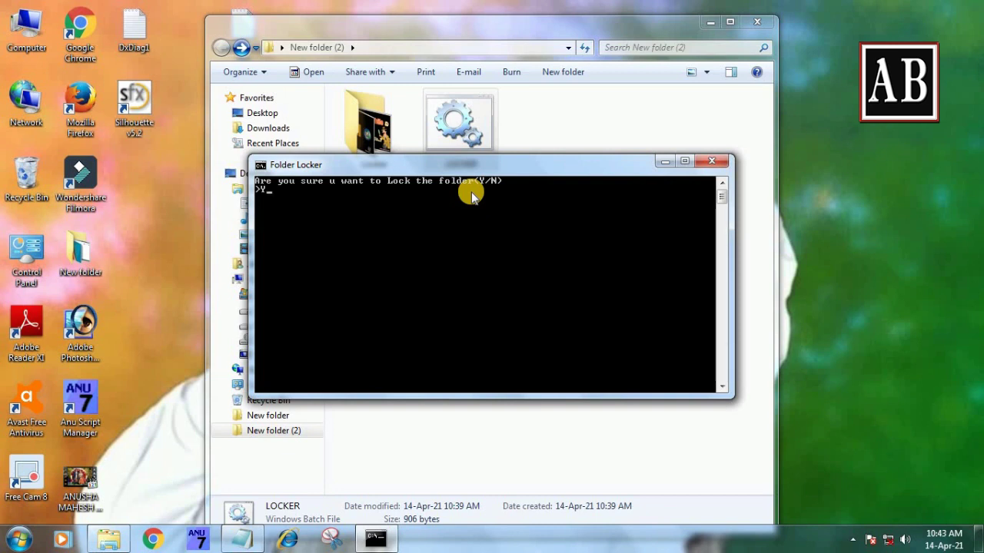
key("Return")
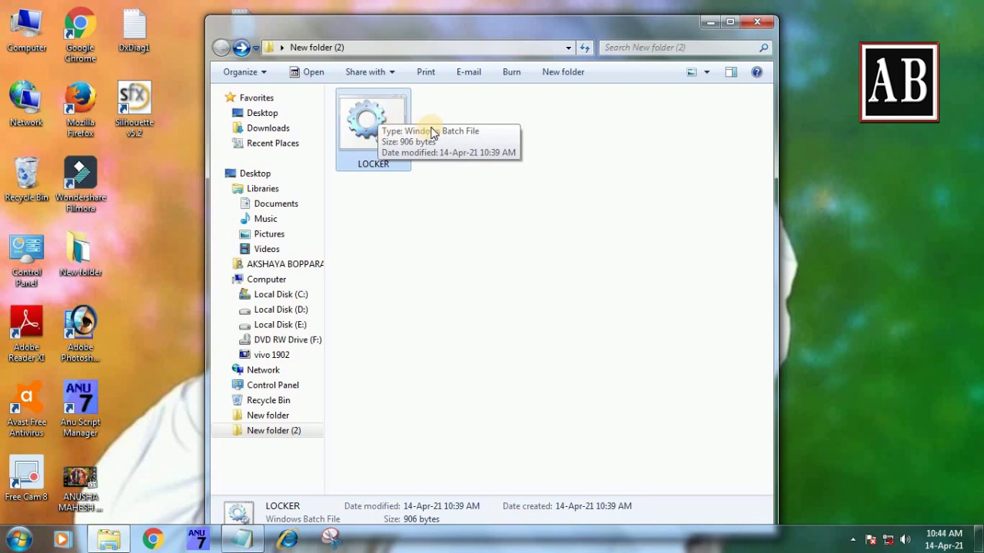
right_click(464, 192)
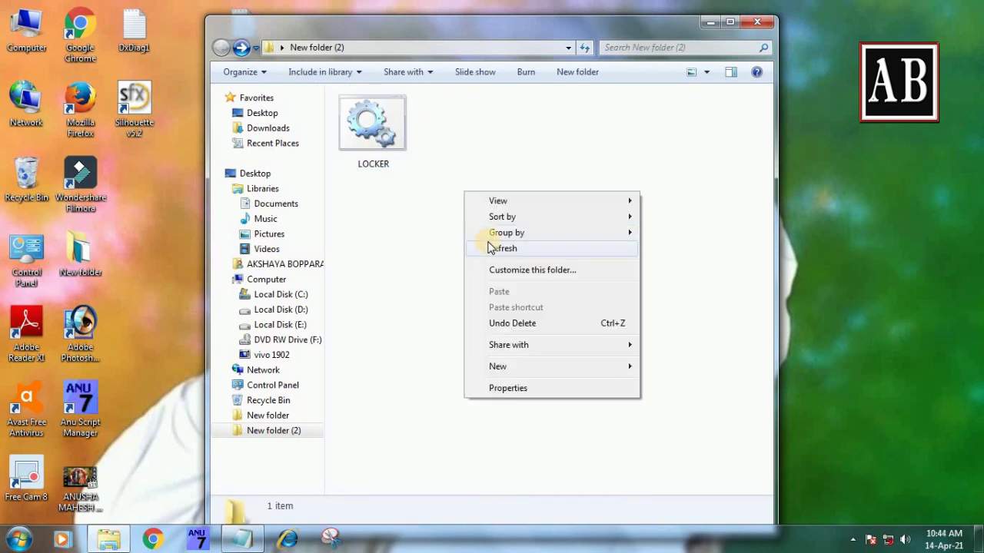
left_click(495, 247)
right_click(462, 159)
left_click(440, 149)
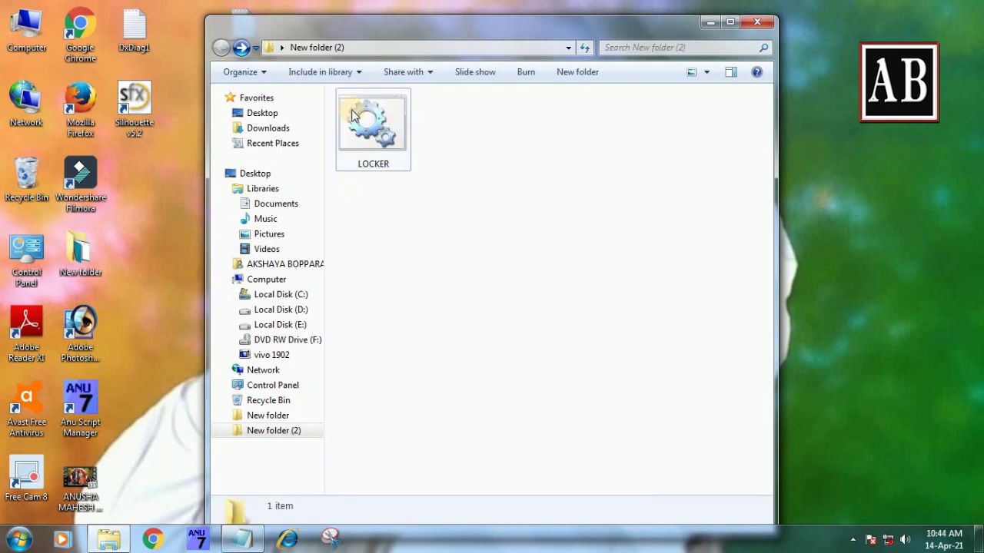
right_click(434, 211)
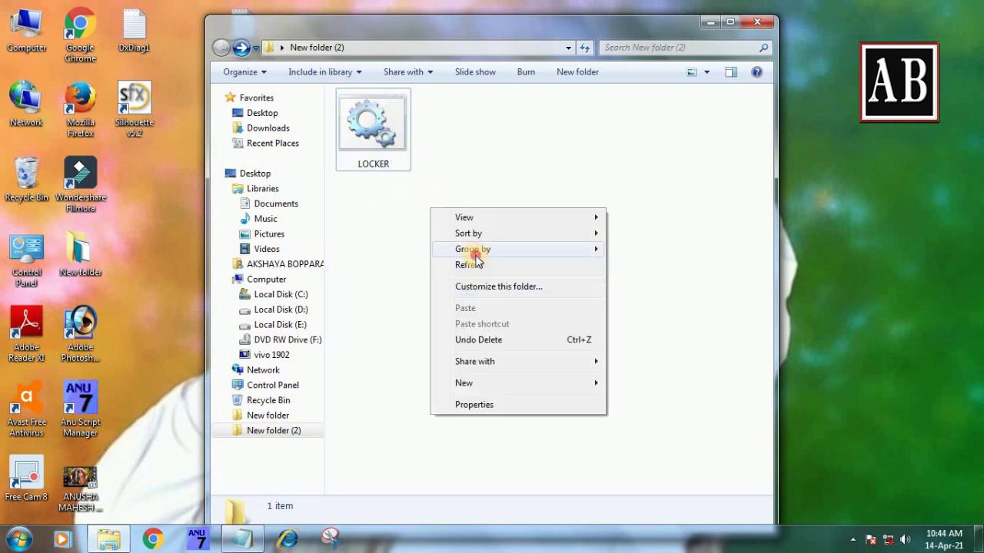
left_click(473, 265)
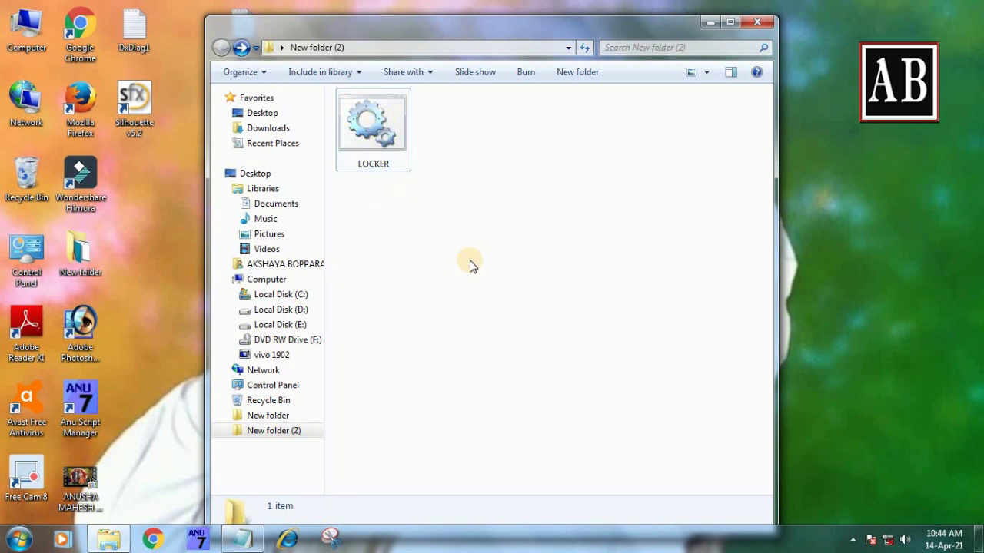